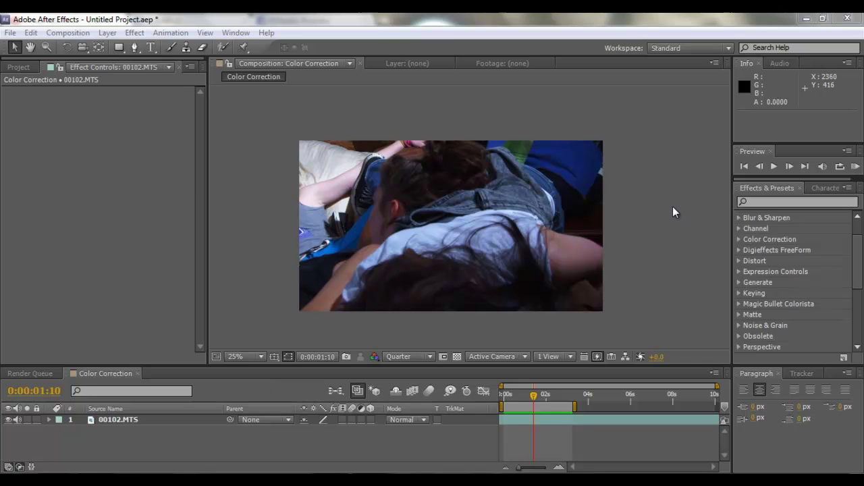
Play back the Color Correction composition from its start.
{"action": "left_click_drag", "start_coordinate": [535, 394], "coordinate": [503, 394]}
{"action": "key", "text": "space"}
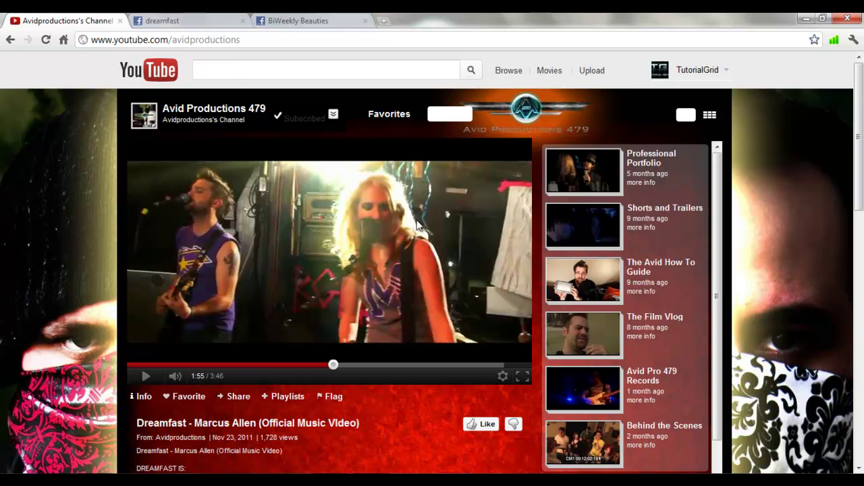
In the web browser, play part of the Dreamfast music video, pause it, and view the dreamfast Facebook page.
{"action": "left_click", "coordinate": [146, 377]}
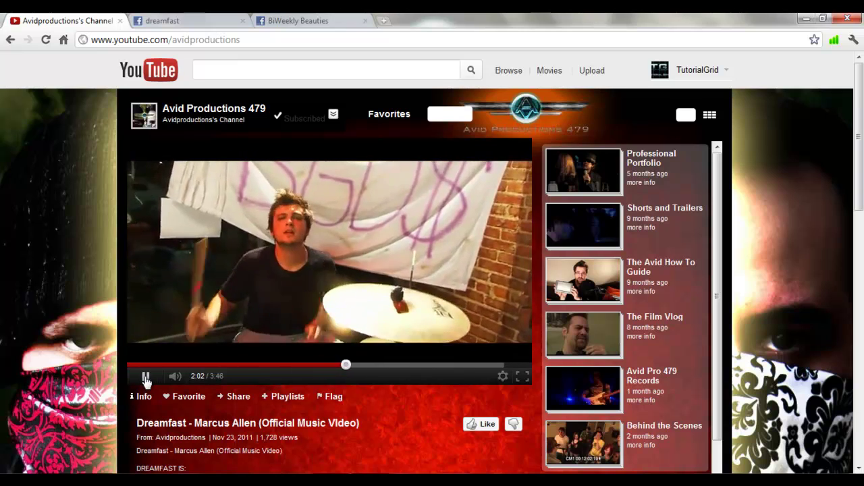
{"action": "left_click", "coordinate": [146, 378]}
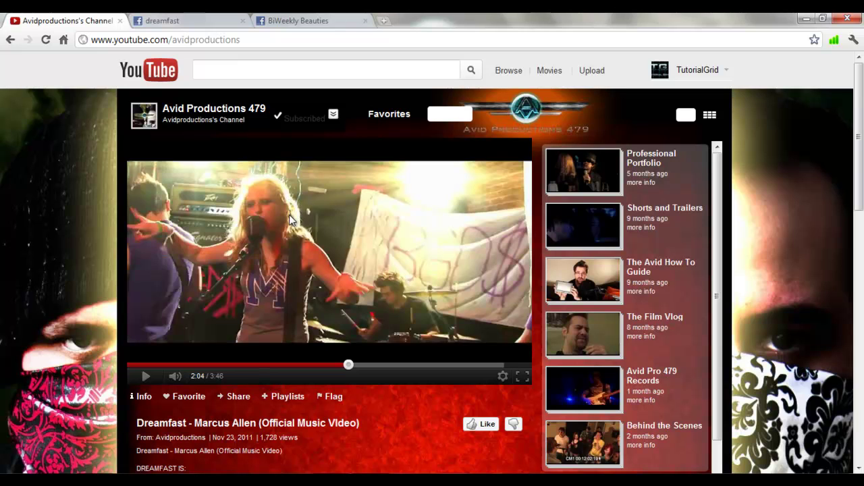
{"action": "left_click", "coordinate": [173, 22]}
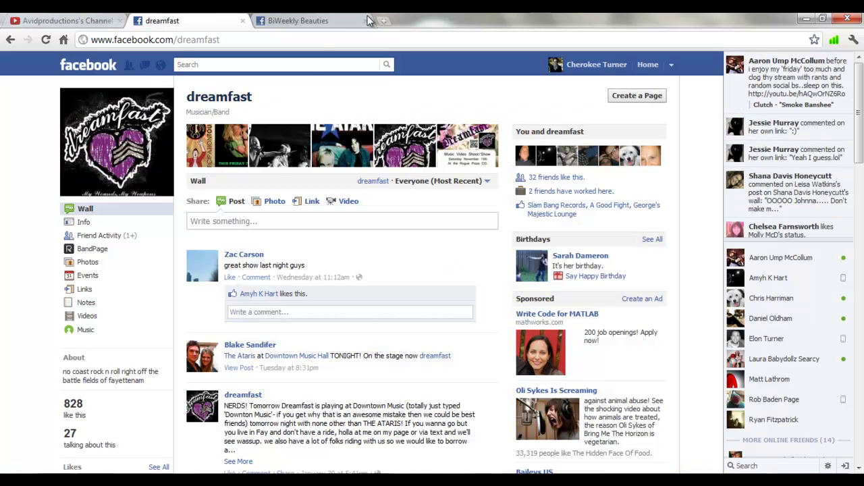
Browse through the photos in the BiWeekly Beauties Facebook photo viewer.
{"action": "left_click", "coordinate": [311, 22]}
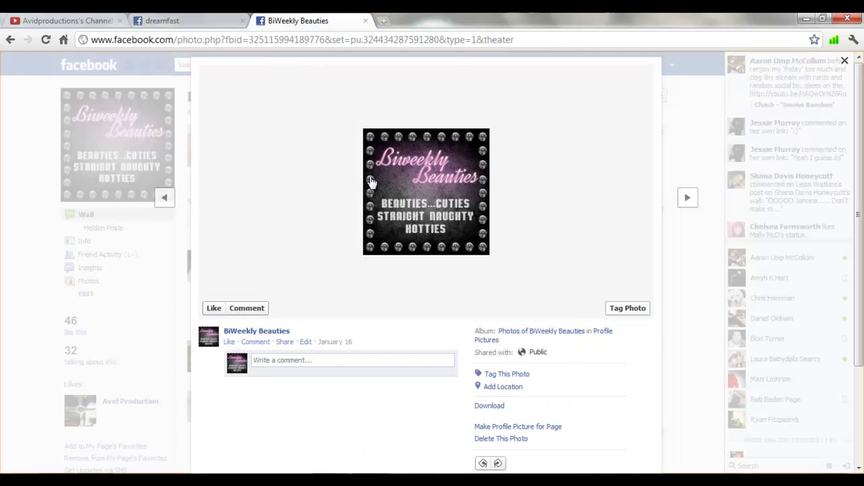
{"action": "left_click", "coordinate": [687, 197]}
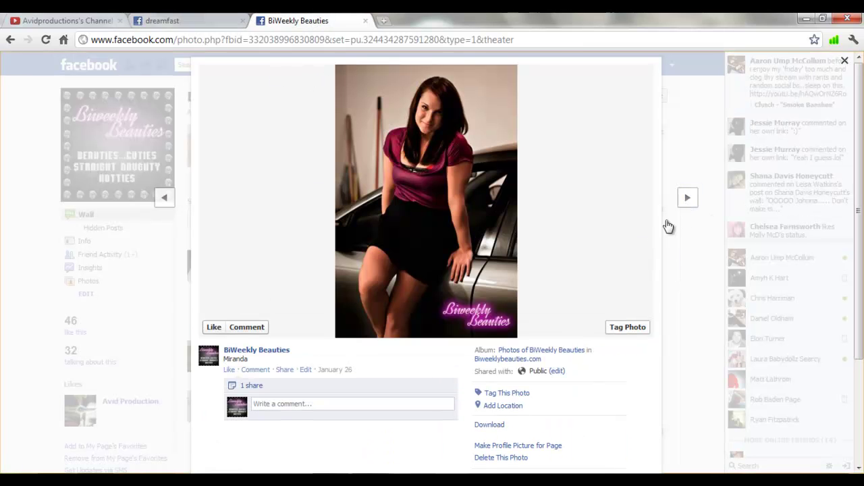
{"action": "left_click", "coordinate": [685, 203]}
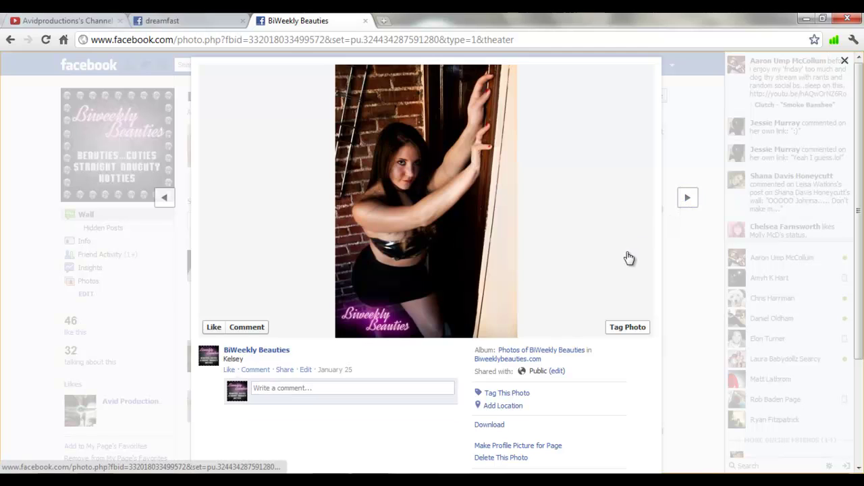
{"action": "left_click", "coordinate": [689, 197]}
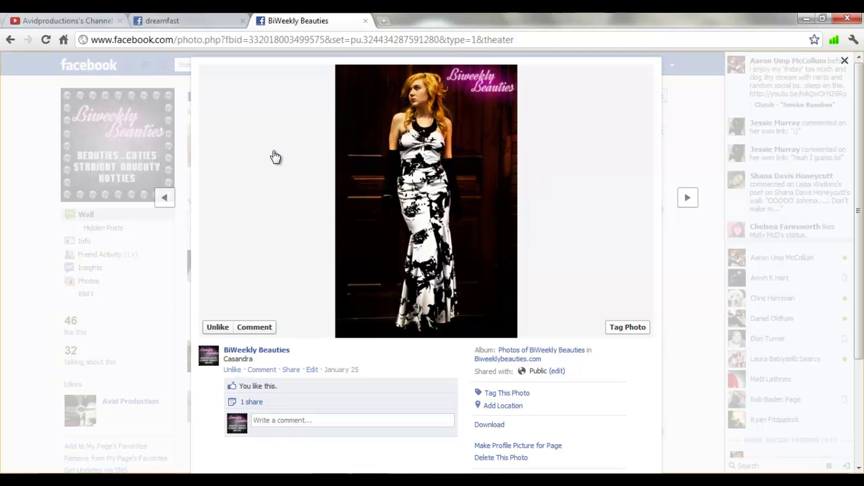
{"action": "left_click", "coordinate": [689, 199]}
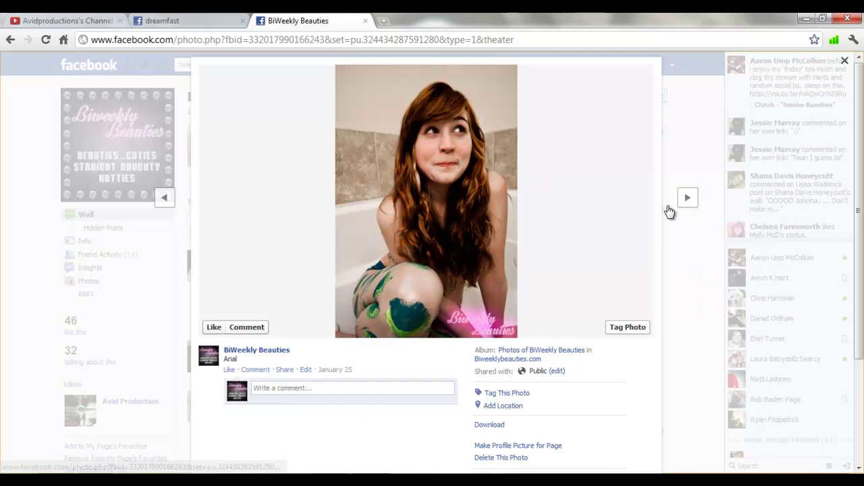
{"action": "left_click", "coordinate": [688, 199]}
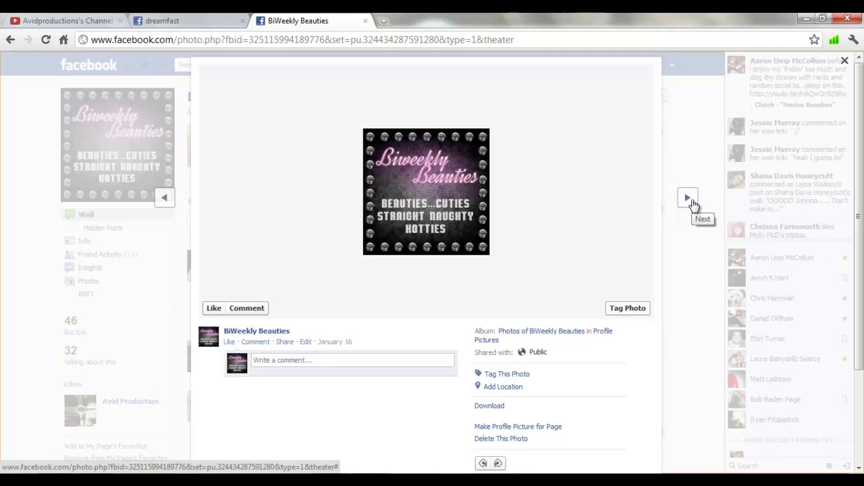
{"action": "left_click", "coordinate": [692, 201]}
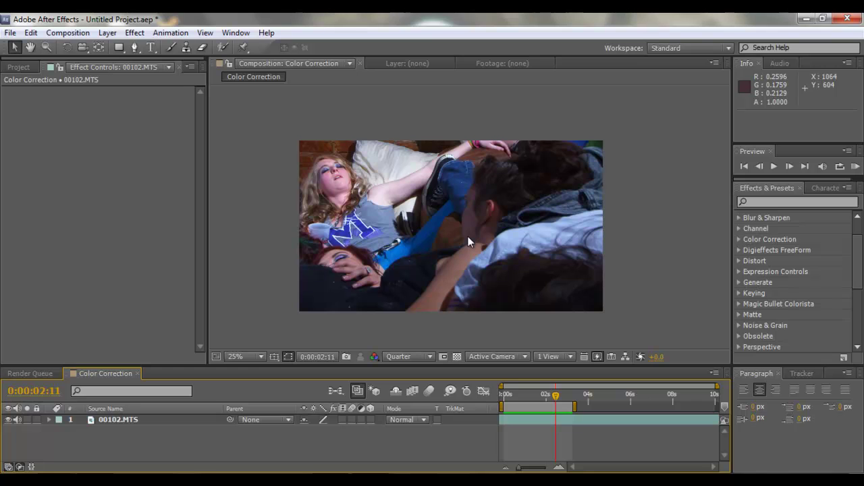
In After Effects, find the Curves color correction effect and apply it to the 00102.MTS layer.
{"action": "left_click", "coordinate": [154, 424]}
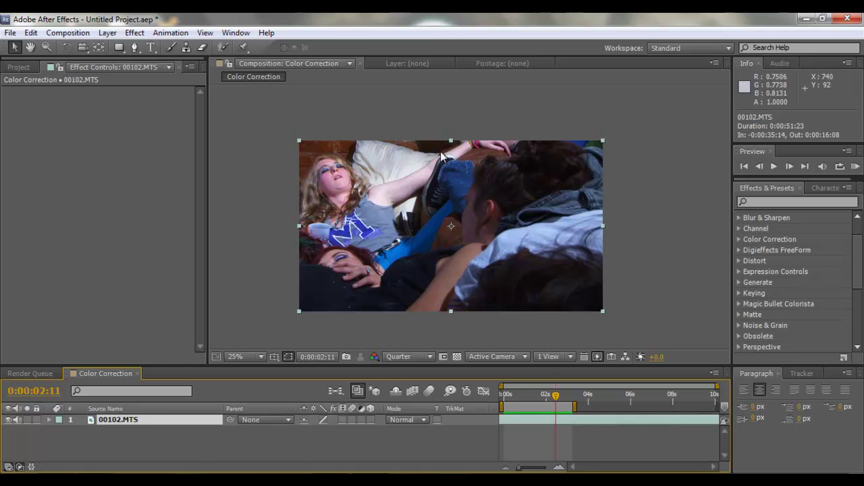
{"action": "left_click", "coordinate": [778, 202]}
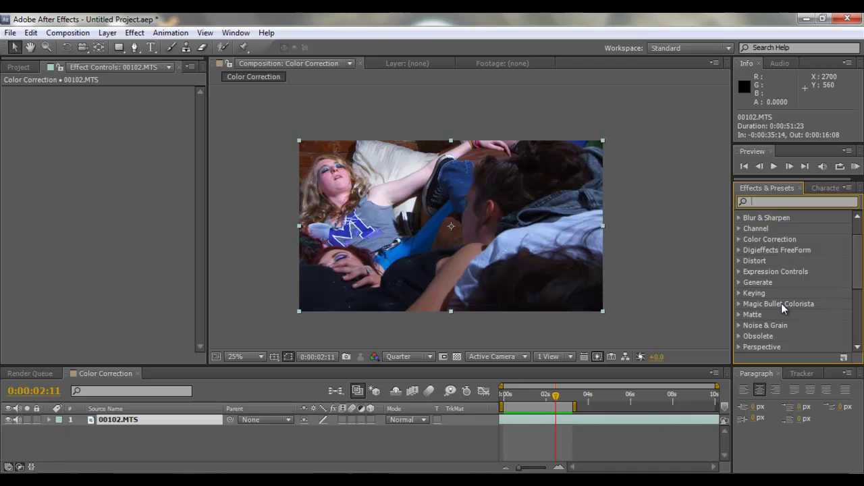
{"action": "type", "text": "curves"}
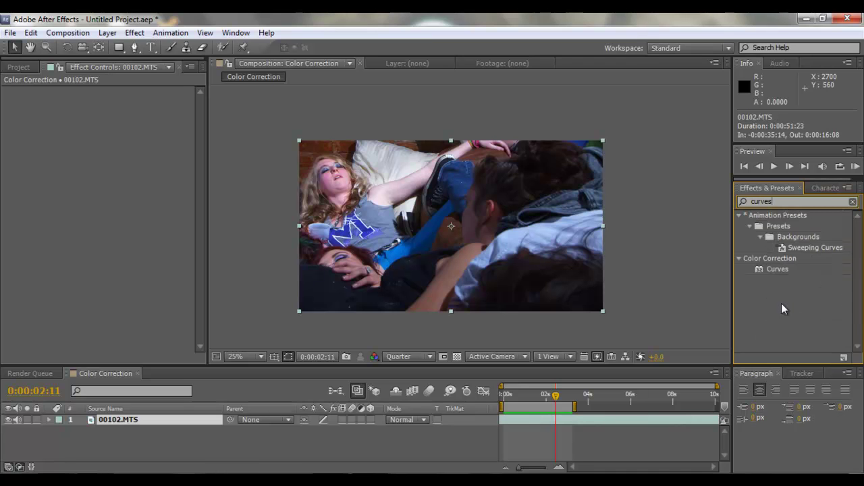
{"action": "left_click_drag", "start_coordinate": [762, 269], "coordinate": [143, 417]}
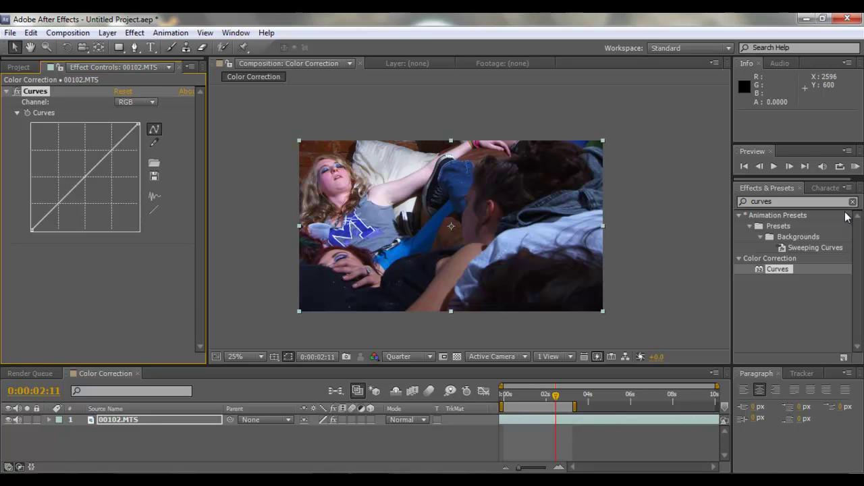
Search the effects and presets for "mojo" and clear the search.
{"action": "left_click", "coordinate": [786, 201]}
{"action": "left_click", "coordinate": [786, 201]}
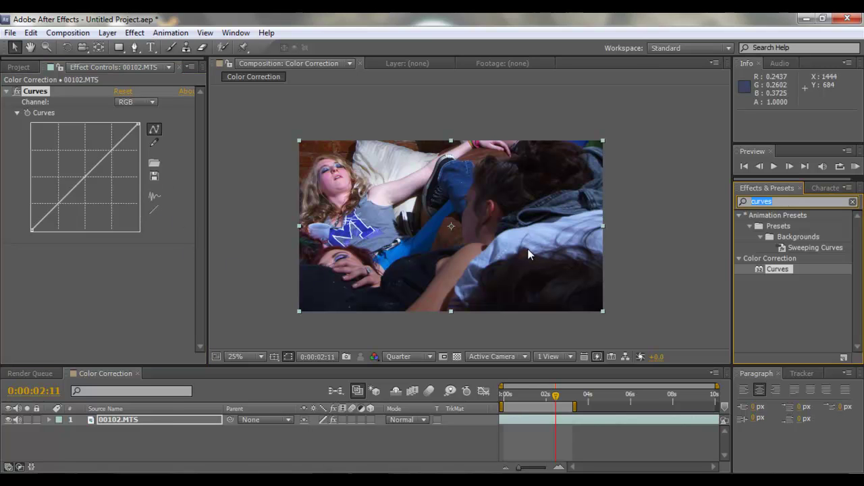
{"action": "key", "text": "BackSpace"}
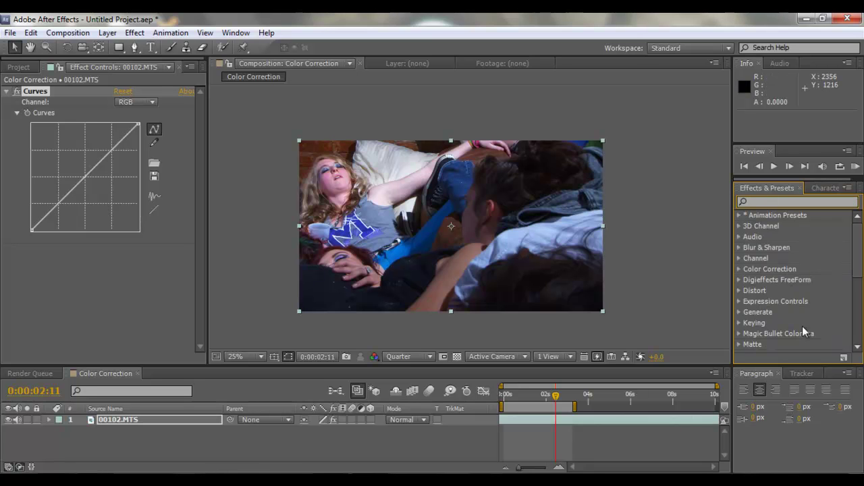
{"action": "type", "text": "mojo"}
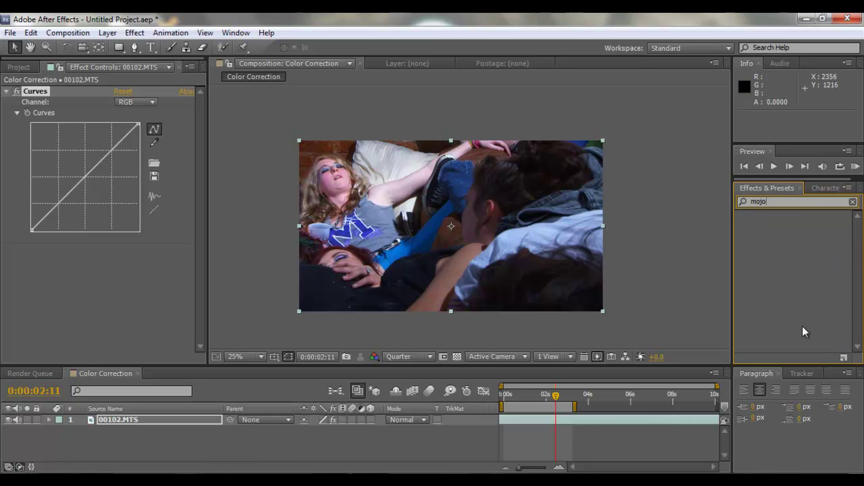
{"action": "key", "text": "BackSpace"}
{"action": "key", "text": "BackSpace"}
{"action": "key", "text": "BackSpace"}
{"action": "key", "text": "BackSpace"}
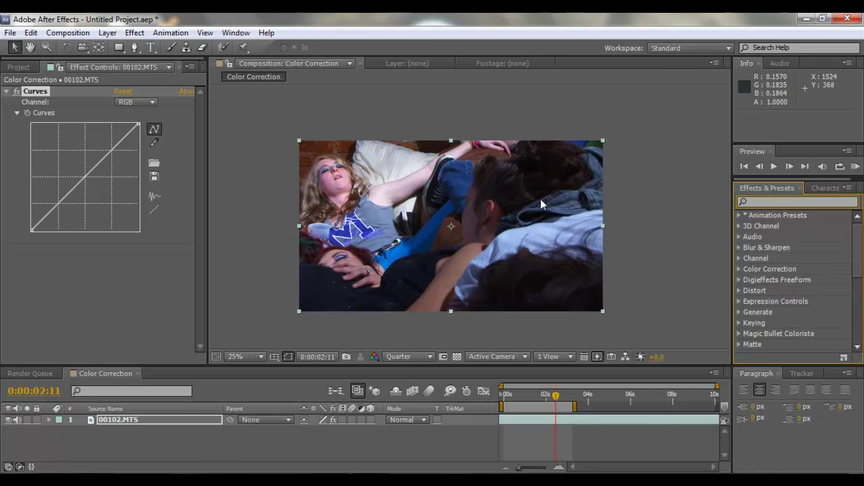
Search the effects and presets for "color", look through the matching effects, and deselect the layer.
{"action": "type", "text": "color"}
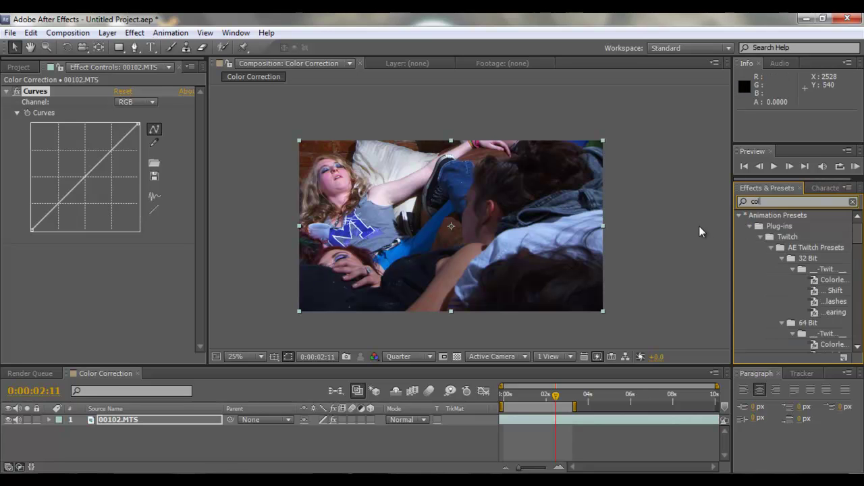
{"action": "scroll", "coordinate": [812, 271], "scroll_direction": "down", "scroll_amount": 10}
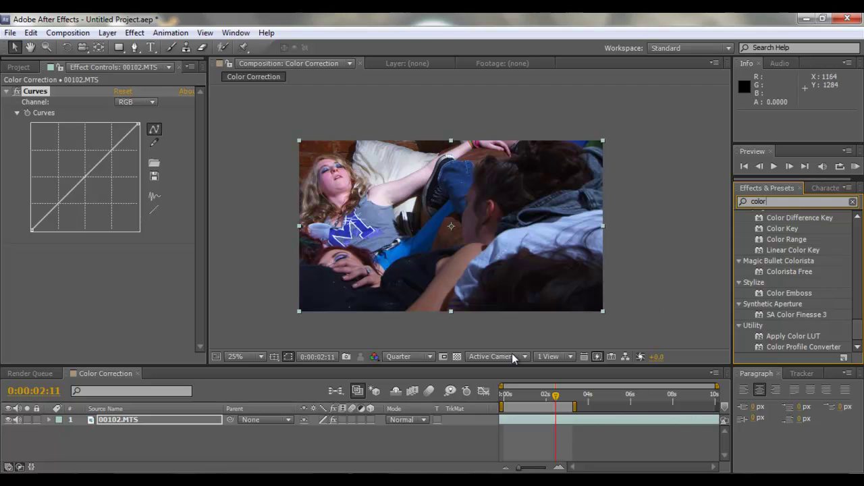
{"action": "scroll", "coordinate": [676, 297], "scroll_direction": "up", "scroll_amount": 6}
{"action": "scroll", "coordinate": [565, 270], "scroll_direction": "down", "scroll_amount": 6}
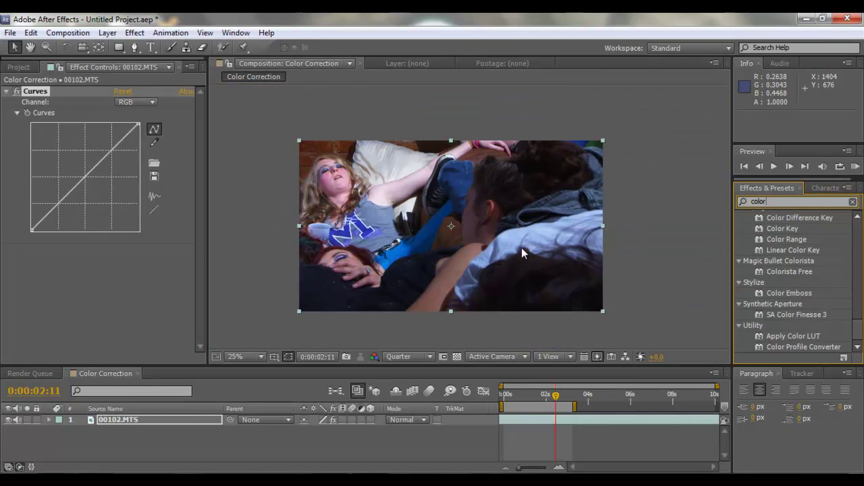
{"action": "left_click", "coordinate": [520, 125]}
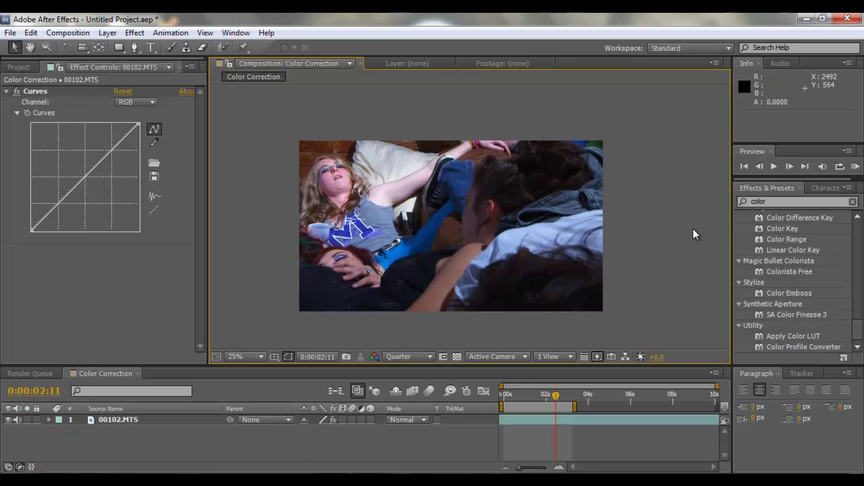
Set the project's color depth to 32 bits per channel (float) in the Project Settings.
{"action": "left_click", "coordinate": [19, 67]}
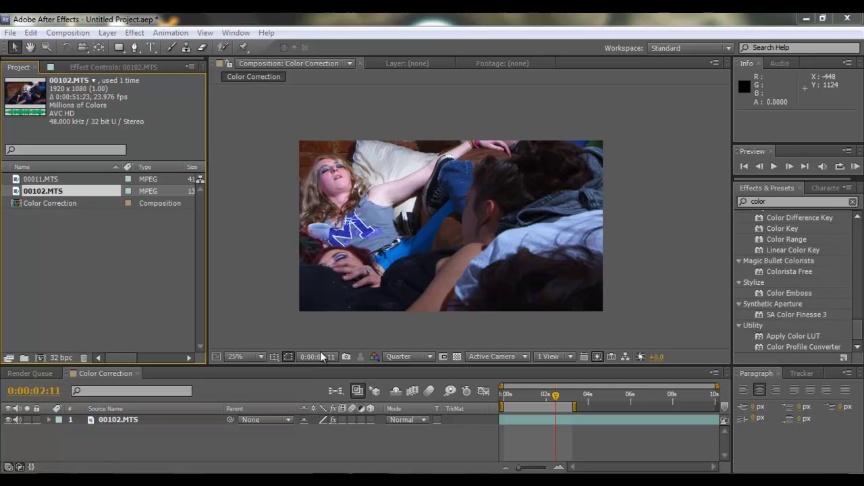
{"action": "left_click", "coordinate": [62, 358]}
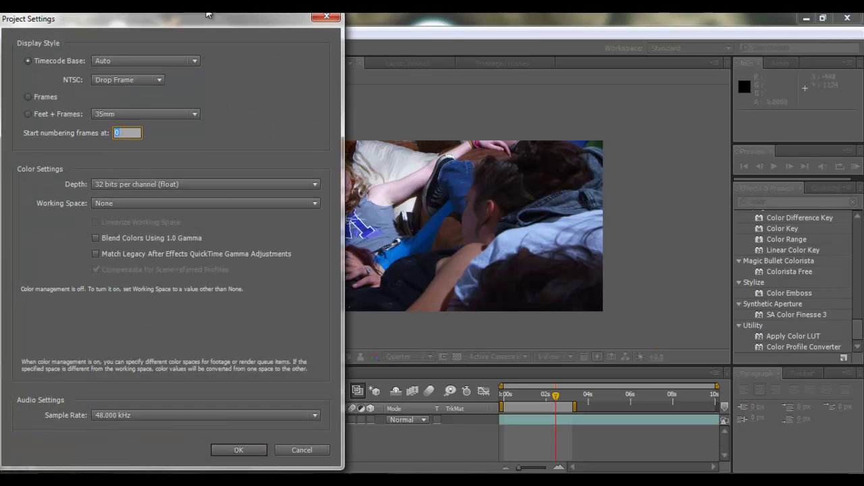
{"action": "left_click_drag", "start_coordinate": [168, 19], "coordinate": [477, 30]}
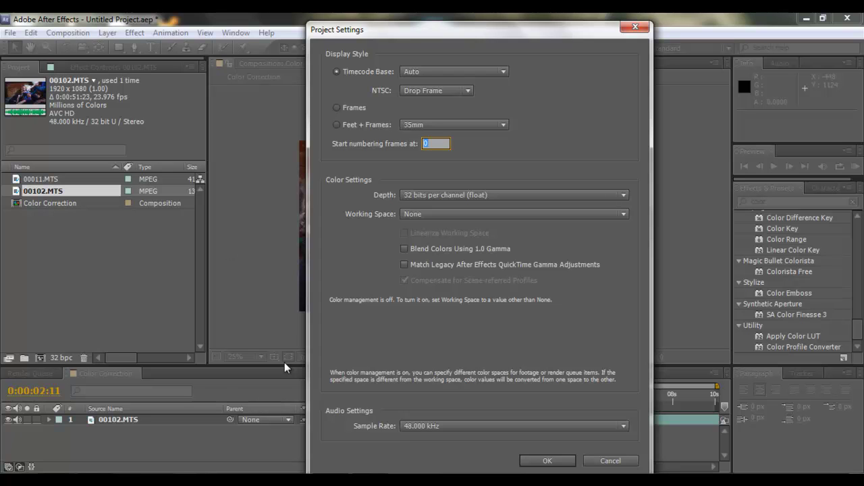
{"action": "left_click", "coordinate": [439, 189]}
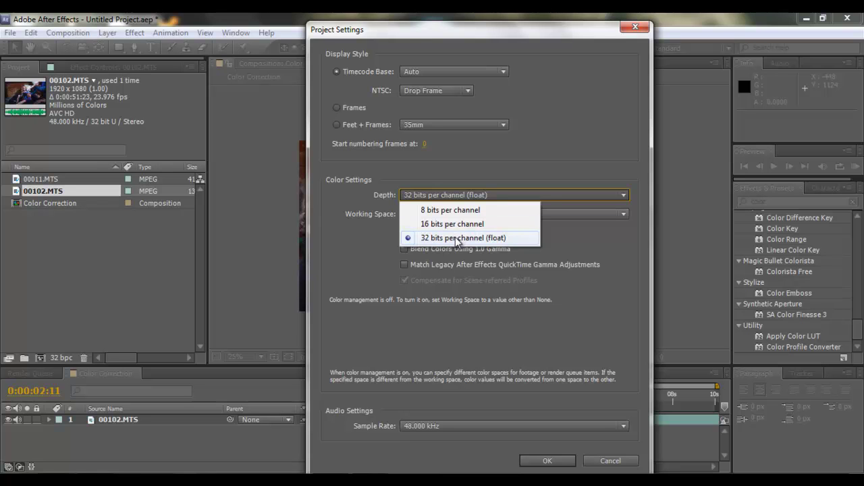
{"action": "left_click", "coordinate": [463, 238]}
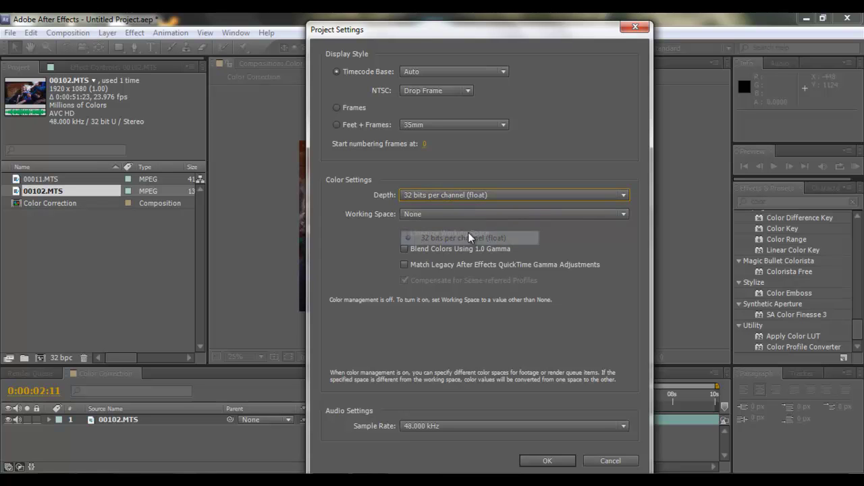
{"action": "left_click", "coordinate": [542, 459]}
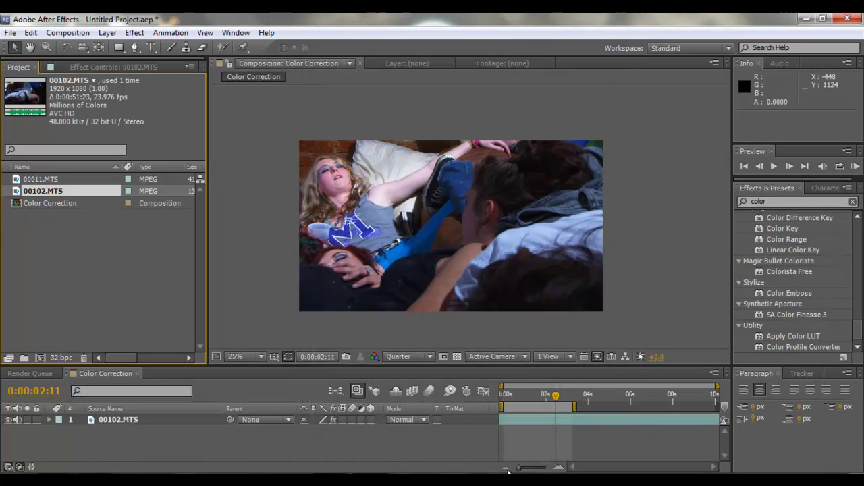
Shape the RGB curve on 00102.MTS into a gentle S, shifting the black point slightly, lowering the shadows and raising the highlights.
{"action": "left_click", "coordinate": [116, 67]}
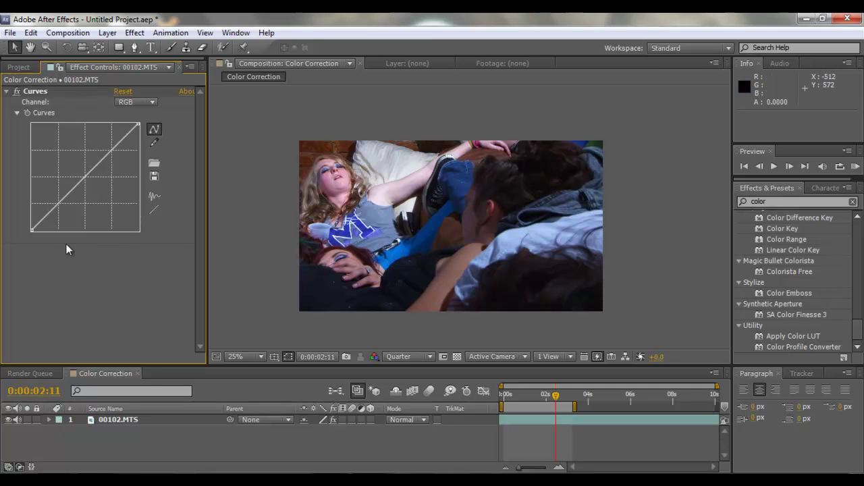
{"action": "left_click", "coordinate": [30, 229]}
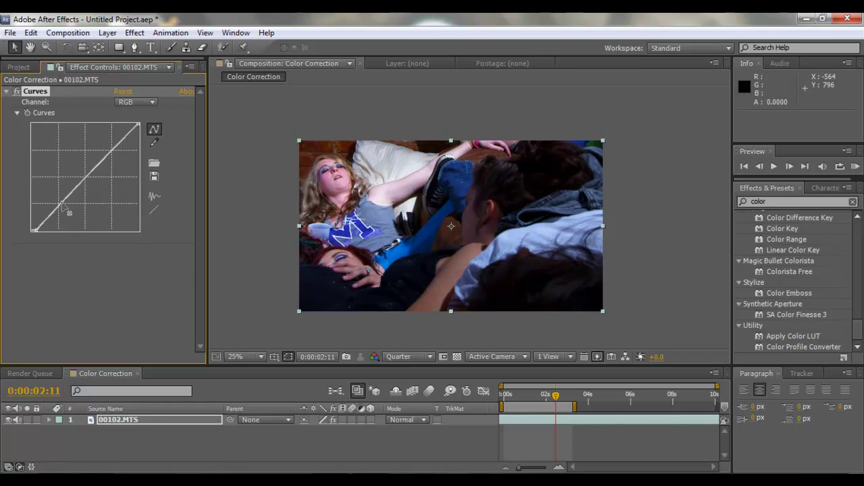
{"action": "left_click_drag", "start_coordinate": [64, 203], "coordinate": [75, 209]}
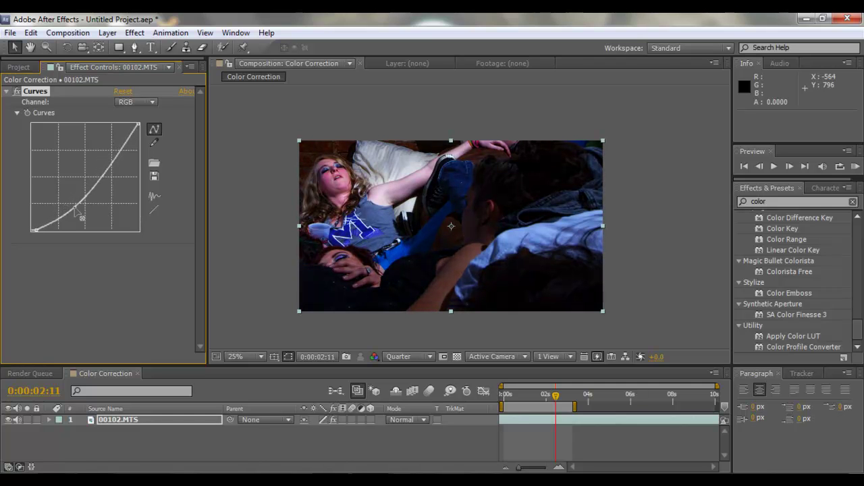
{"action": "mouse_move", "coordinate": [75, 210]}
{"action": "left_mouse_down"}
{"action": "mouse_move", "coordinate": [62, 191]}
{"action": "mouse_move", "coordinate": [66, 211]}
{"action": "left_mouse_up"}
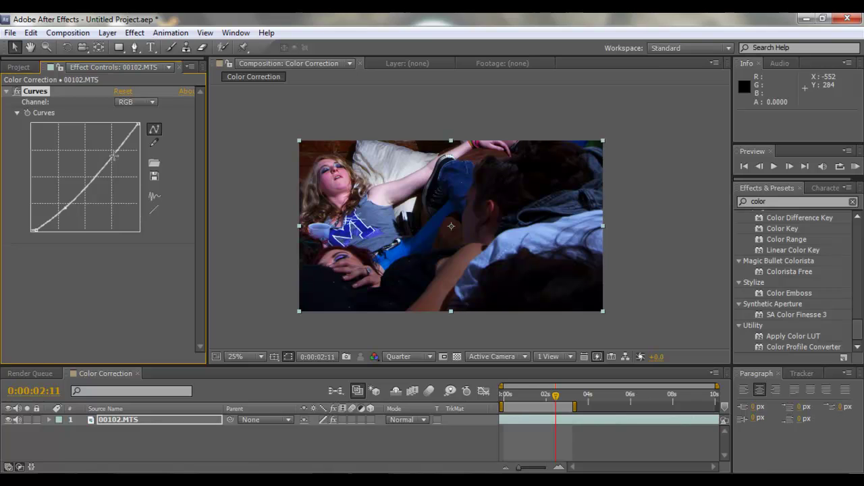
{"action": "left_click_drag", "start_coordinate": [113, 156], "coordinate": [112, 155]}
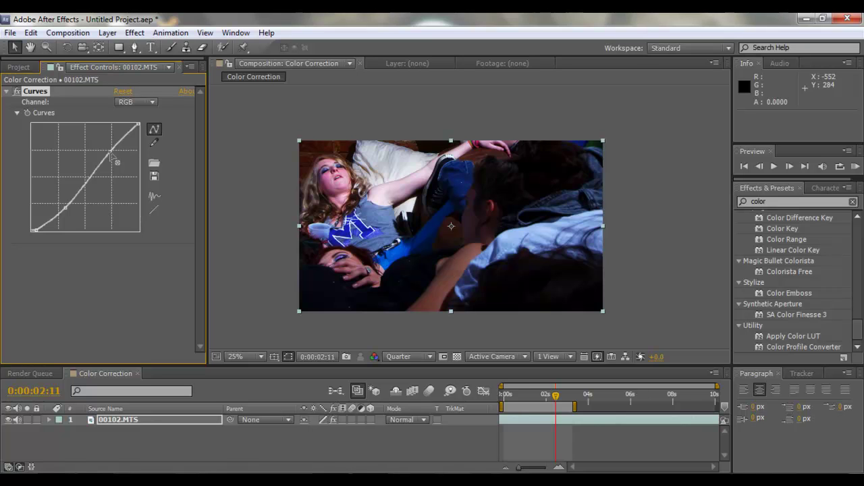
{"action": "left_click_drag", "start_coordinate": [113, 156], "coordinate": [113, 155]}
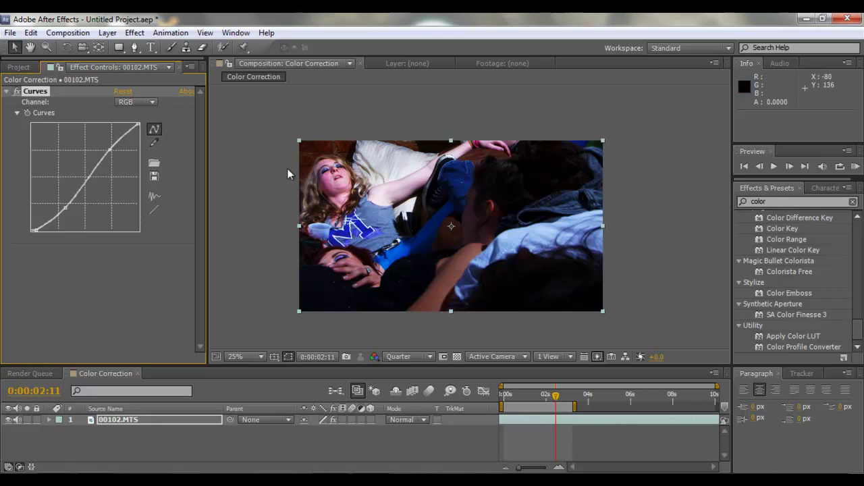
Darken the RGB curve on 00102.MTS by lowering its highlight and shadow points and pulling the white point down slightly.
{"action": "mouse_move", "coordinate": [109, 148]}
{"action": "left_mouse_down"}
{"action": "mouse_move", "coordinate": [106, 134]}
{"action": "mouse_move", "coordinate": [115, 163]}
{"action": "mouse_move", "coordinate": [107, 144]}
{"action": "mouse_move", "coordinate": [108, 155]}
{"action": "left_mouse_up"}
{"action": "left_click_drag", "start_coordinate": [141, 125], "coordinate": [162, 131]}
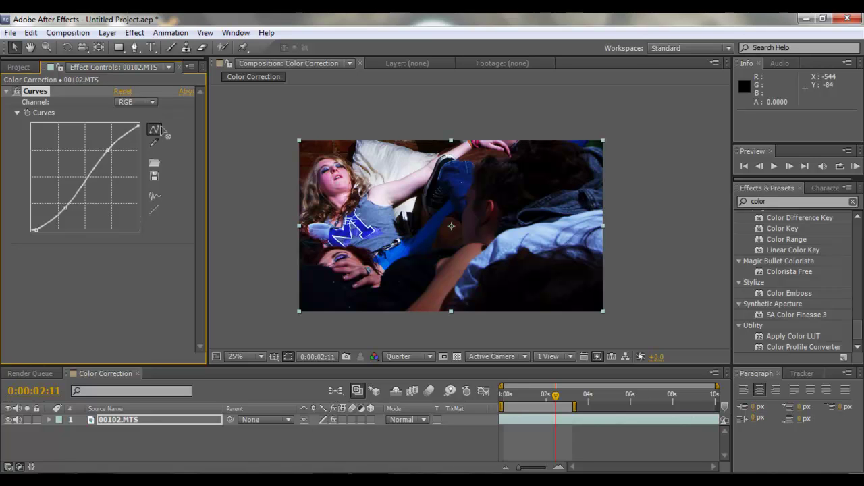
{"action": "left_click_drag", "start_coordinate": [108, 150], "coordinate": [112, 163]}
{"action": "left_click_drag", "start_coordinate": [64, 207], "coordinate": [65, 213]}
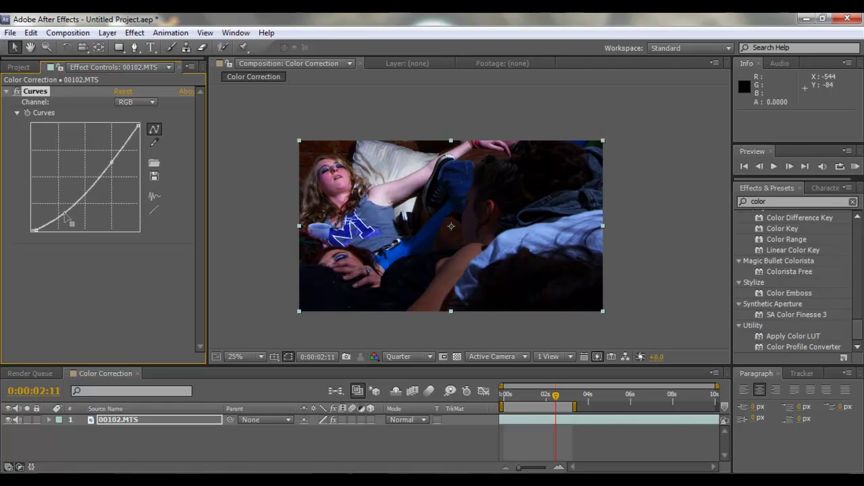
{"action": "left_click_drag", "start_coordinate": [111, 162], "coordinate": [111, 165]}
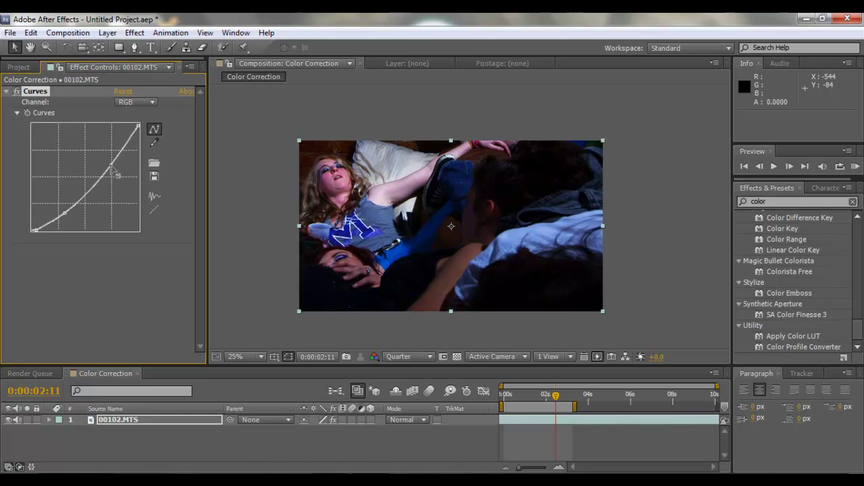
Search the effects for "curves" and add a second Curves effect below the first on 00102.MTS.
{"action": "left_click", "coordinate": [769, 201]}
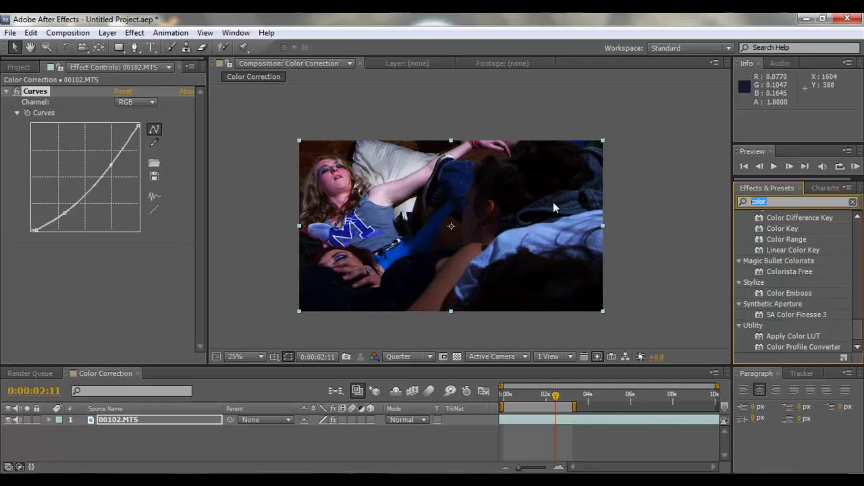
{"action": "type", "text": "curves"}
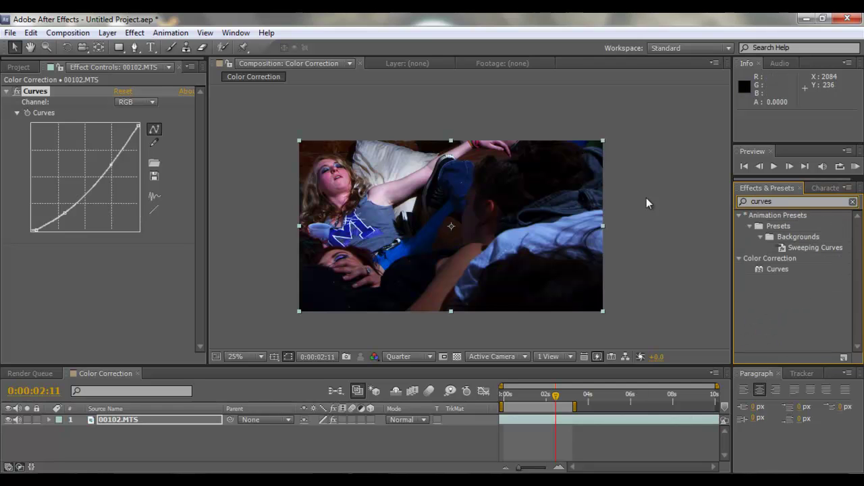
{"action": "left_click_drag", "start_coordinate": [770, 269], "coordinate": [68, 279]}
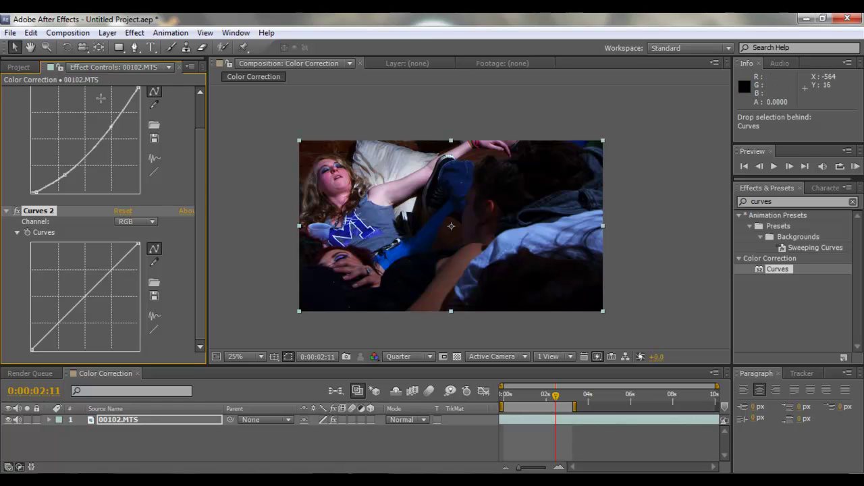
Shape the RGB curve of Curves 2 with a shadow point and a slightly raised highlight point, lowering the white point slightly.
{"action": "left_click_drag", "start_coordinate": [202, 192], "coordinate": [197, 130]}
{"action": "scroll", "coordinate": [188, 253], "scroll_direction": "down", "scroll_amount": 2}
{"action": "scroll", "coordinate": [100, 181], "scroll_direction": "up", "scroll_amount": 1}
{"action": "scroll", "coordinate": [64, 262], "scroll_direction": "down", "scroll_amount": 1}
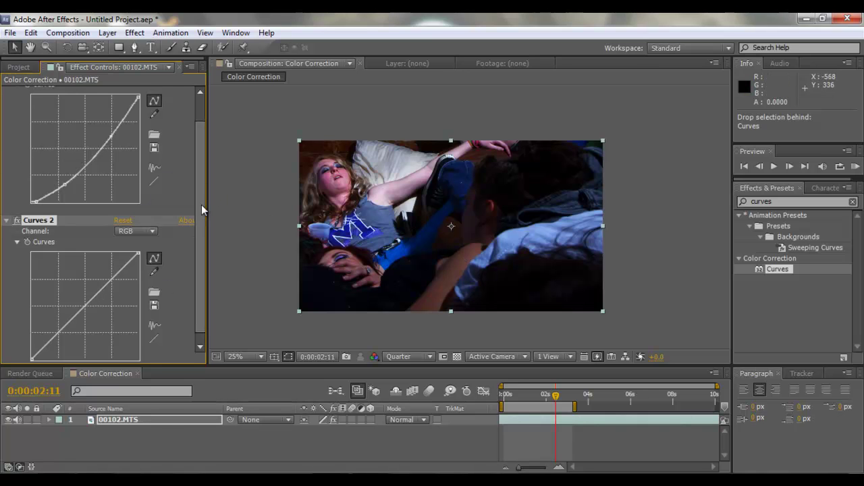
{"action": "scroll", "coordinate": [201, 210], "scroll_direction": "down", "scroll_amount": 1}
{"action": "left_click", "coordinate": [103, 272]}
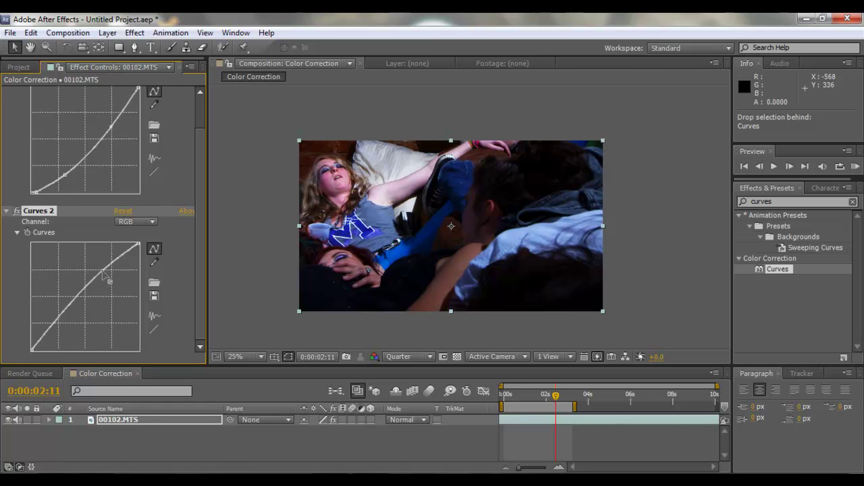
{"action": "left_click", "coordinate": [57, 323]}
{"action": "left_click_drag", "start_coordinate": [55, 323], "coordinate": [57, 322]}
{"action": "left_click_drag", "start_coordinate": [103, 271], "coordinate": [109, 272]}
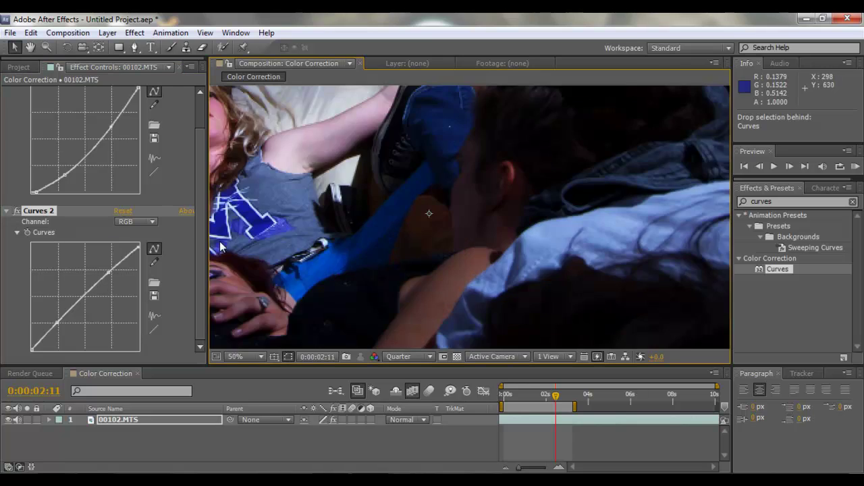
Inspect the graded footage in the composition view and compare it with the effects of 00102.MTS switched off and on.
{"action": "scroll", "coordinate": [383, 204], "scroll_direction": "down", "scroll_amount": 1}
{"action": "left_click_drag", "start_coordinate": [383, 201], "coordinate": [432, 203]}
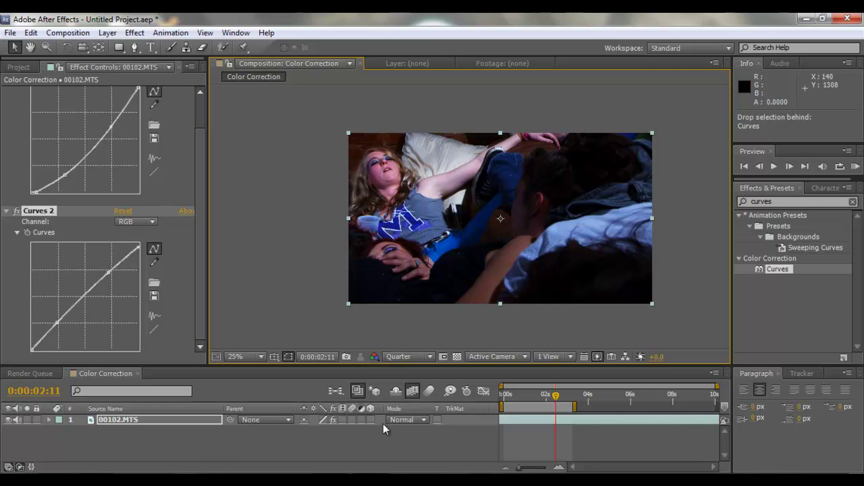
{"action": "left_click", "coordinate": [334, 421]}
{"action": "left_click", "coordinate": [335, 420]}
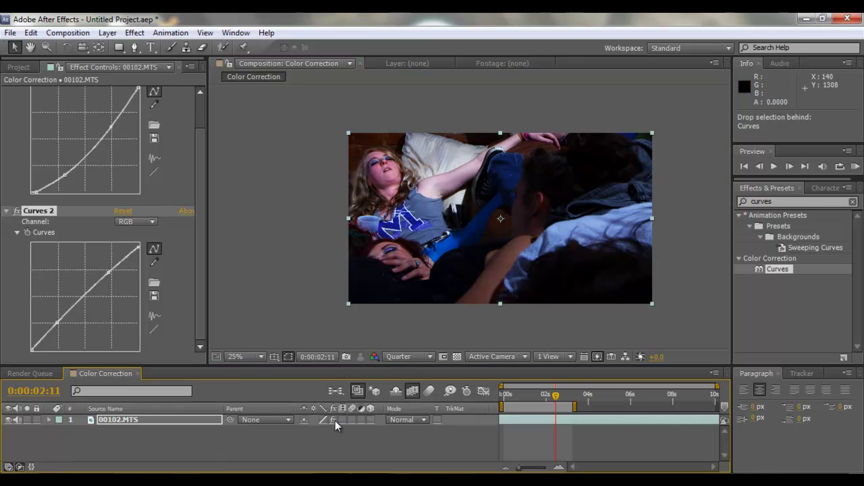
{"action": "left_click", "coordinate": [335, 420]}
{"action": "left_click", "coordinate": [335, 421]}
Search the effects for "sat" and add Hue/Saturation below Curves 2 on 00102.MTS.
{"action": "left_click", "coordinate": [807, 200]}
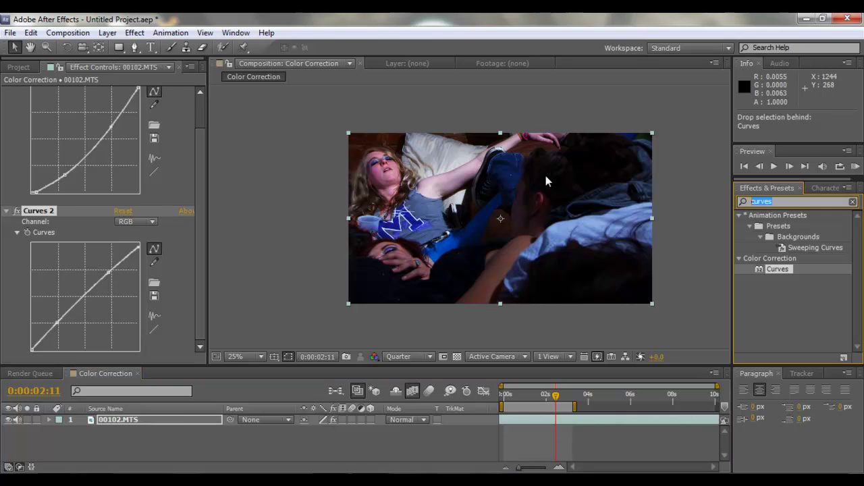
{"action": "type", "text": "sat"}
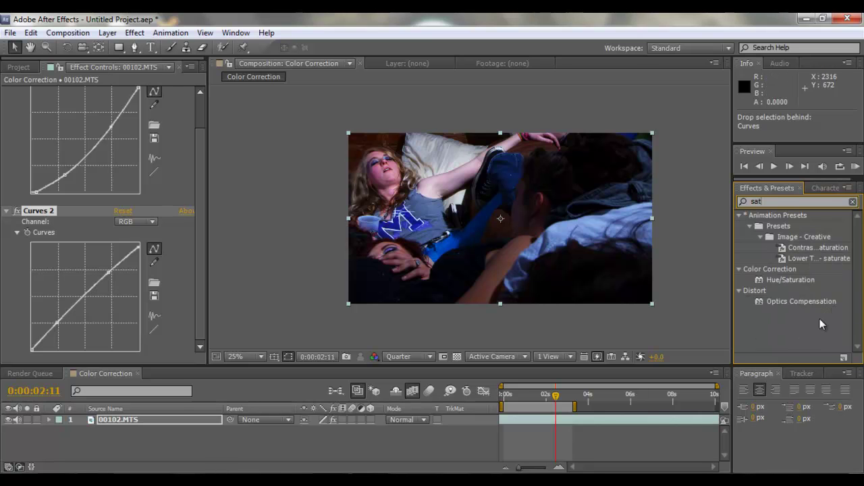
{"action": "left_click_drag", "start_coordinate": [761, 284], "coordinate": [114, 354]}
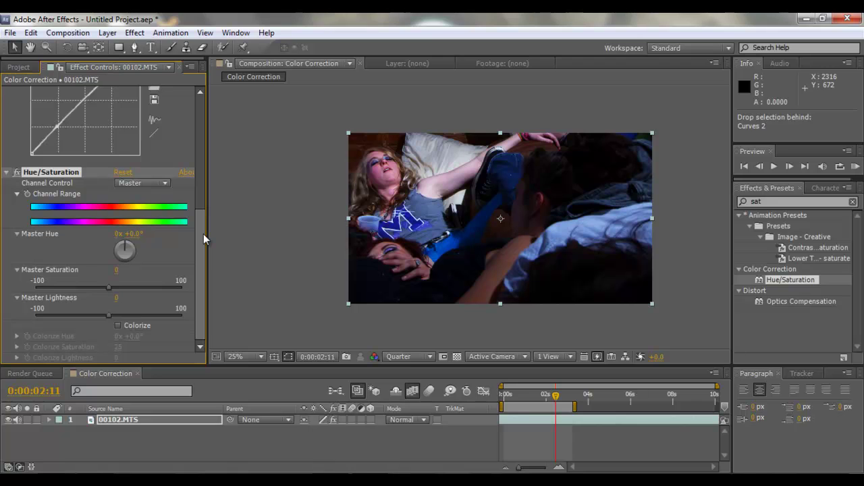
Lower the saturation of the Reds channel slightly in the Hue/Saturation effect.
{"action": "left_click_drag", "start_coordinate": [201, 283], "coordinate": [185, 148]}
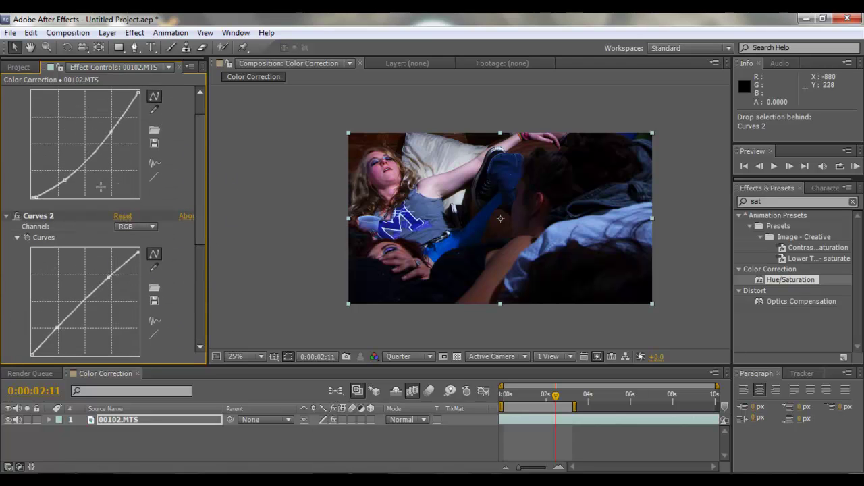
{"action": "left_click_drag", "start_coordinate": [196, 210], "coordinate": [225, 335]}
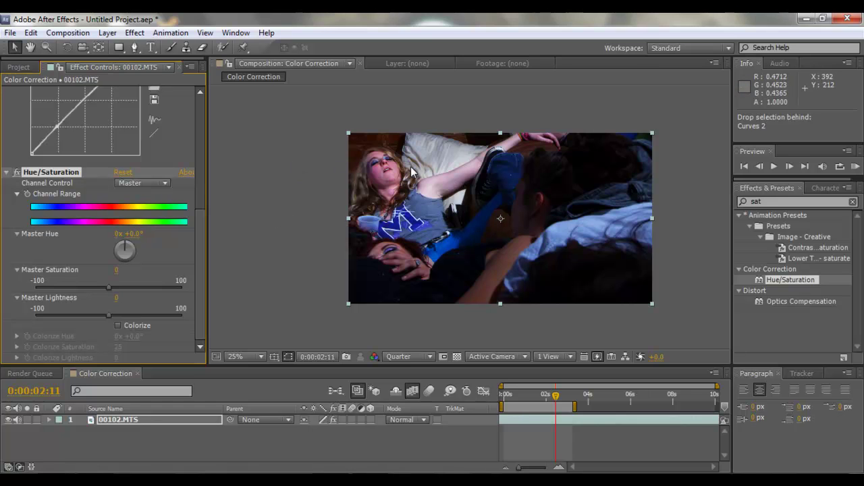
{"action": "left_click", "coordinate": [152, 183]}
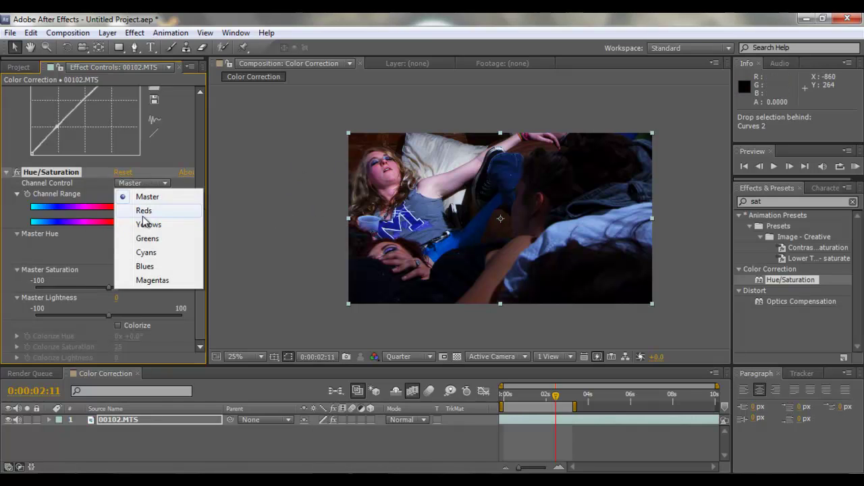
{"action": "left_click", "coordinate": [144, 211]}
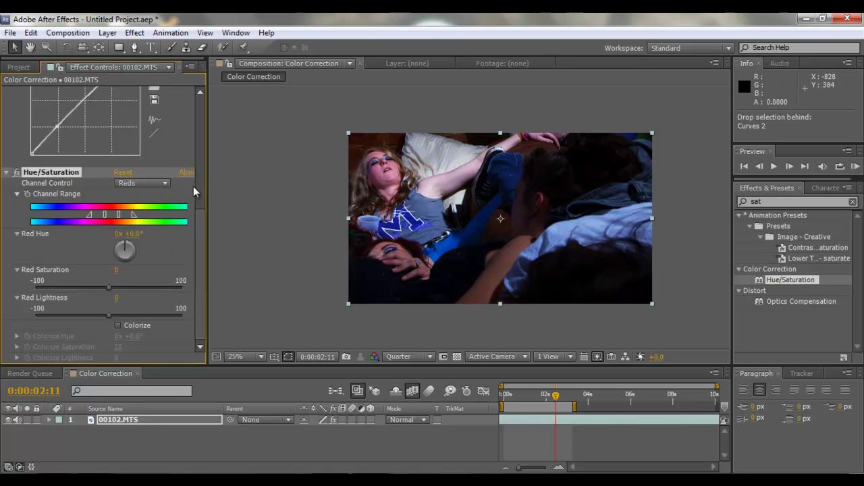
{"action": "left_click_drag", "start_coordinate": [108, 287], "coordinate": [101, 288]}
{"action": "left_click", "coordinate": [14, 173]}
{"action": "left_click", "coordinate": [59, 287]}
Reduce the saturation of the Cyans channel in the Hue/Saturation effect.
{"action": "left_click", "coordinate": [129, 186]}
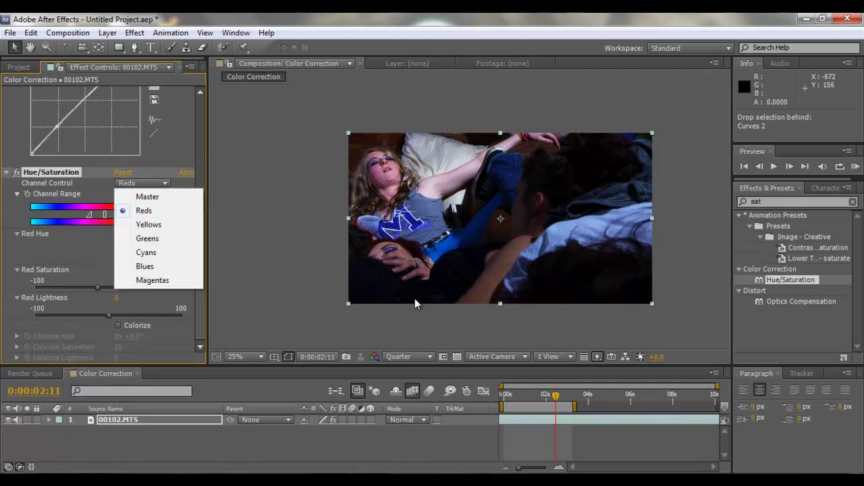
{"action": "left_click", "coordinate": [158, 254]}
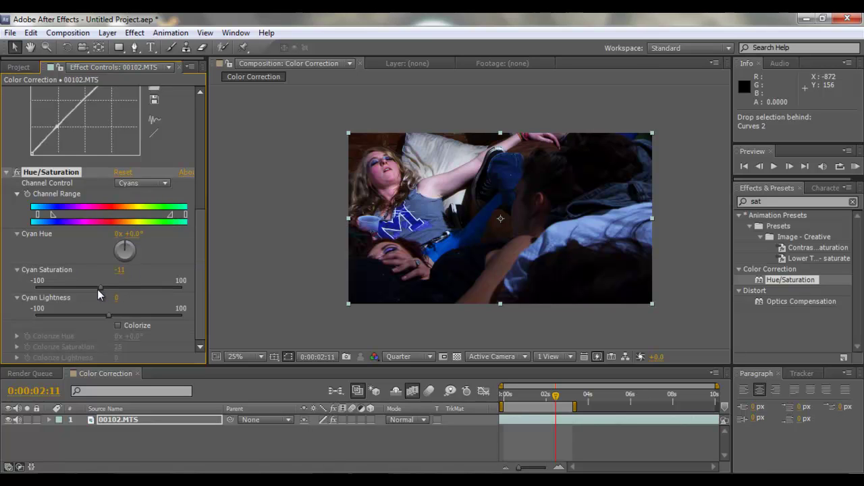
{"action": "left_click_drag", "start_coordinate": [100, 287], "coordinate": [69, 301]}
{"action": "left_click_drag", "start_coordinate": [82, 293], "coordinate": [83, 293]}
Set the saturation of the Blues channel to -10 in the Hue/Saturation effect.
{"action": "left_click", "coordinate": [139, 188]}
{"action": "left_click", "coordinate": [147, 267]}
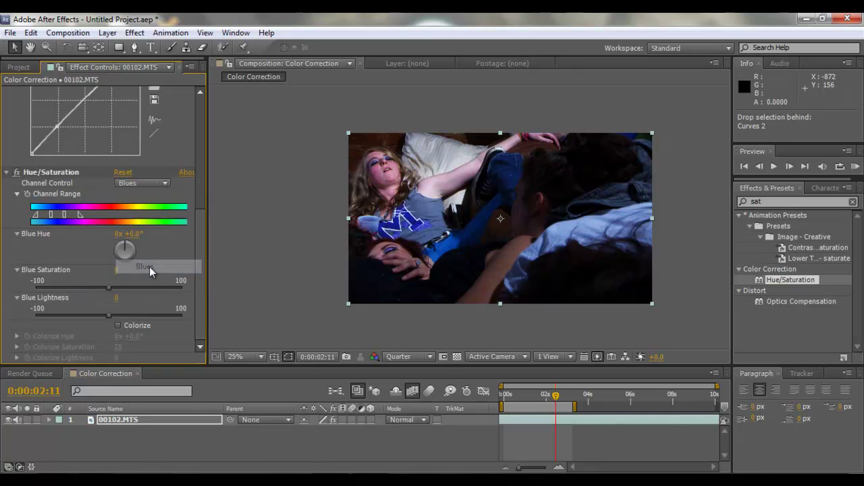
{"action": "left_click_drag", "start_coordinate": [109, 287], "coordinate": [92, 292]}
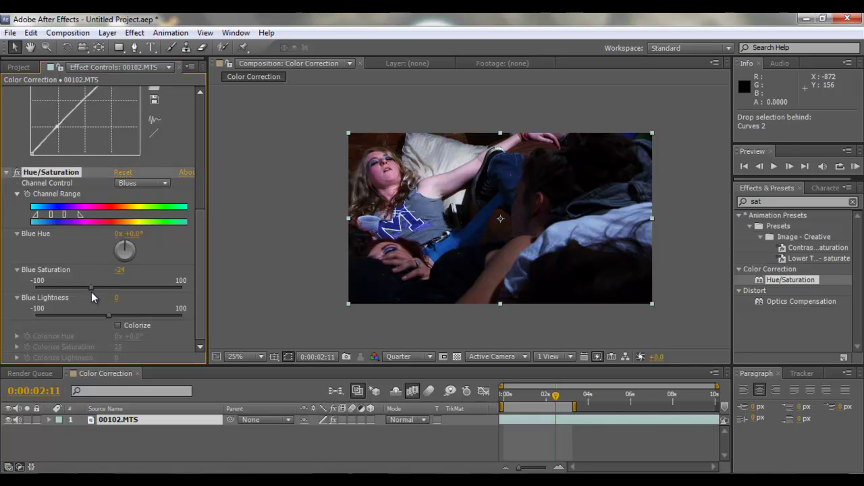
{"action": "mouse_move", "coordinate": [98, 289]}
{"action": "left_mouse_down"}
{"action": "mouse_move", "coordinate": [136, 285]}
{"action": "mouse_move", "coordinate": [139, 294]}
{"action": "mouse_move", "coordinate": [114, 290]}
{"action": "mouse_move", "coordinate": [102, 302]}
{"action": "left_mouse_up"}
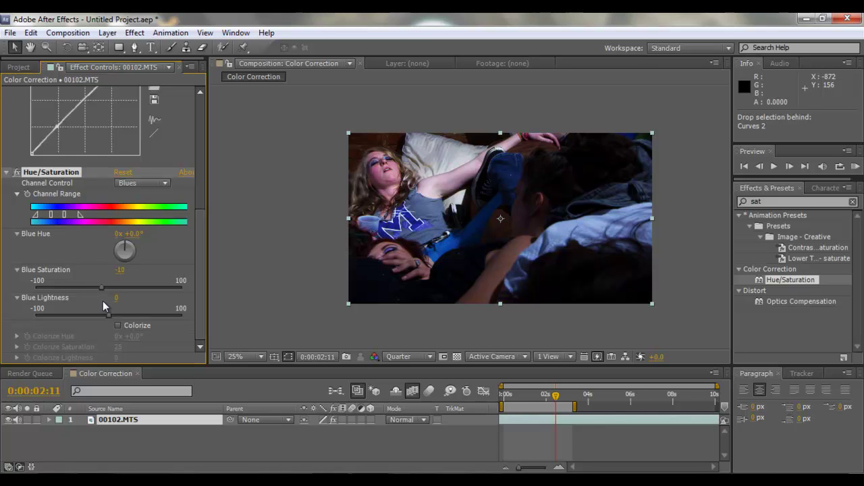
Deselect the layer, compare the footage with its effects off and on, and review the applied effect settings.
{"action": "left_click", "coordinate": [328, 209]}
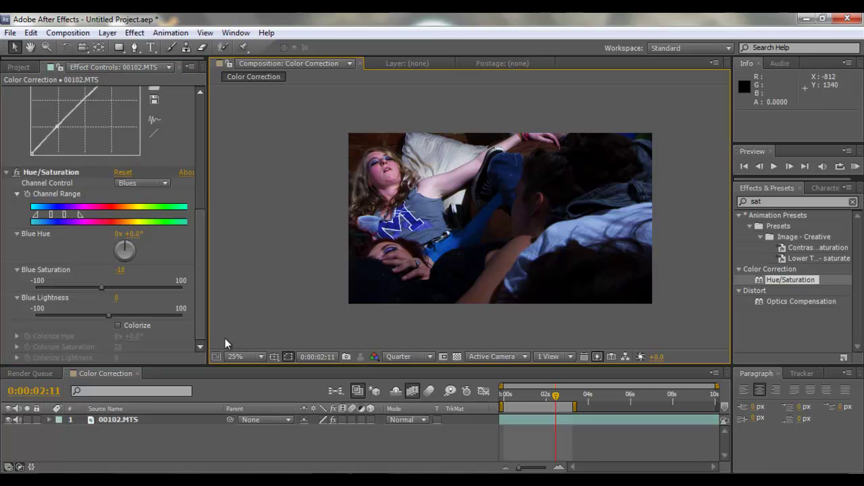
{"action": "left_click", "coordinate": [332, 420]}
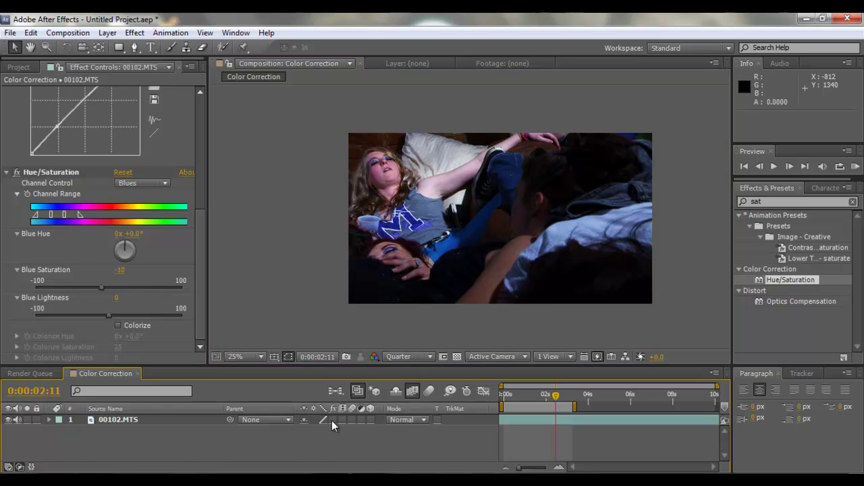
{"action": "left_click", "coordinate": [331, 420]}
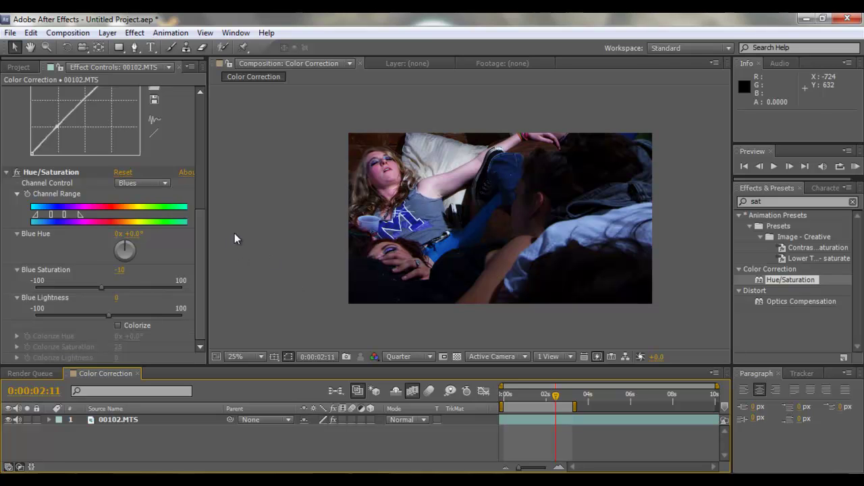
{"action": "scroll", "coordinate": [208, 249], "scroll_direction": "up", "scroll_amount": 2}
{"action": "scroll", "coordinate": [206, 144], "scroll_direction": "up", "scroll_amount": 5}
{"action": "scroll", "coordinate": [207, 145], "scroll_direction": "down", "scroll_amount": 8}
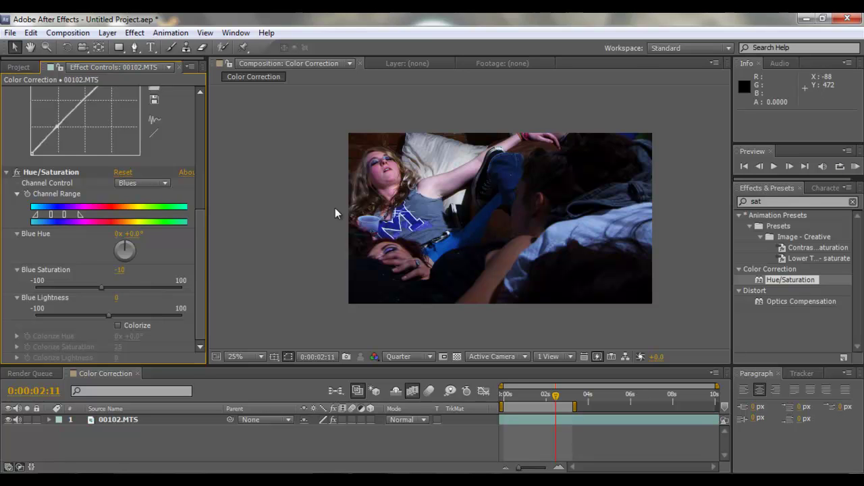
Search the effects for "curves" and add a third Curves effect below Hue/Saturation on 00102.MTS.
{"action": "double_click", "coordinate": [761, 197]}
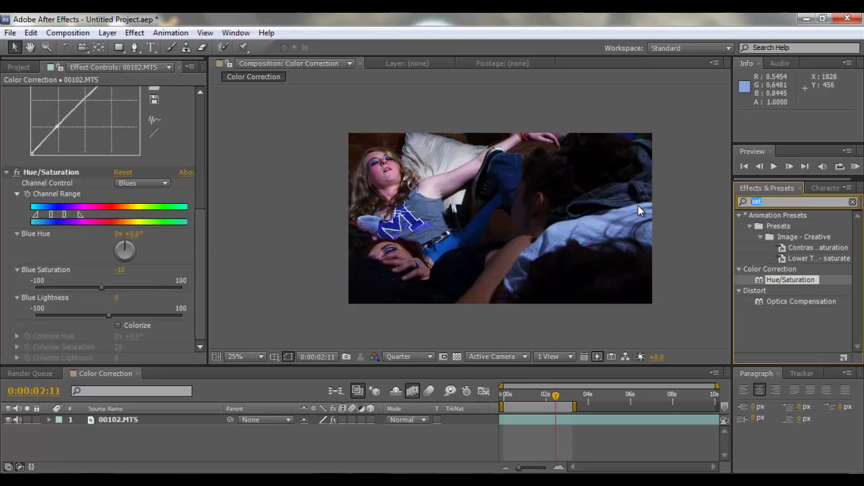
{"action": "type", "text": "curves"}
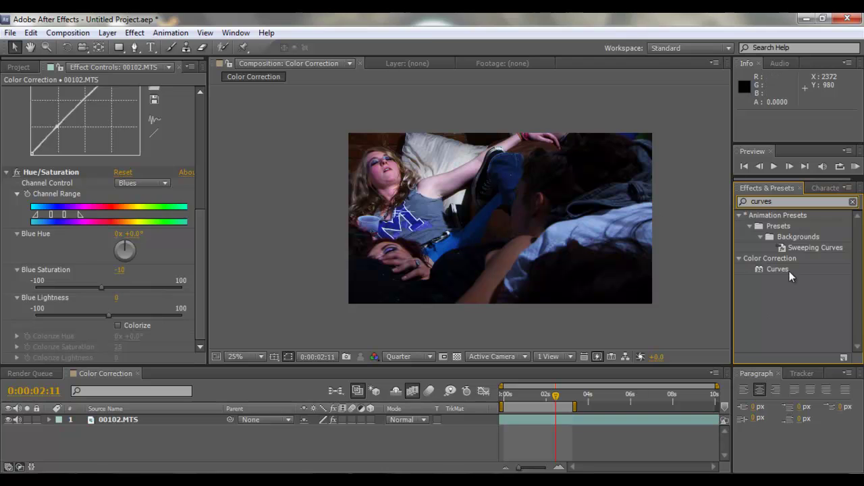
{"action": "left_click_drag", "start_coordinate": [761, 269], "coordinate": [161, 203]}
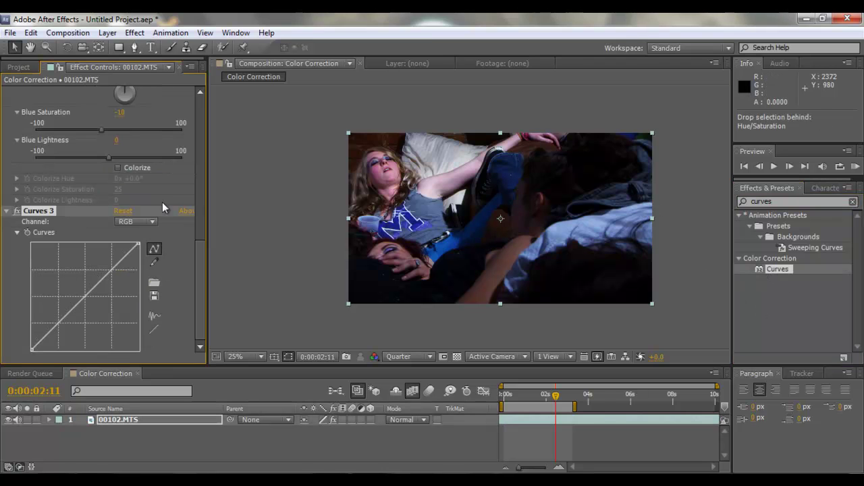
Switch the Curves 3 effect to the Blue channel, cancelling the dialog for loading curve settings.
{"action": "left_click", "coordinate": [146, 224]}
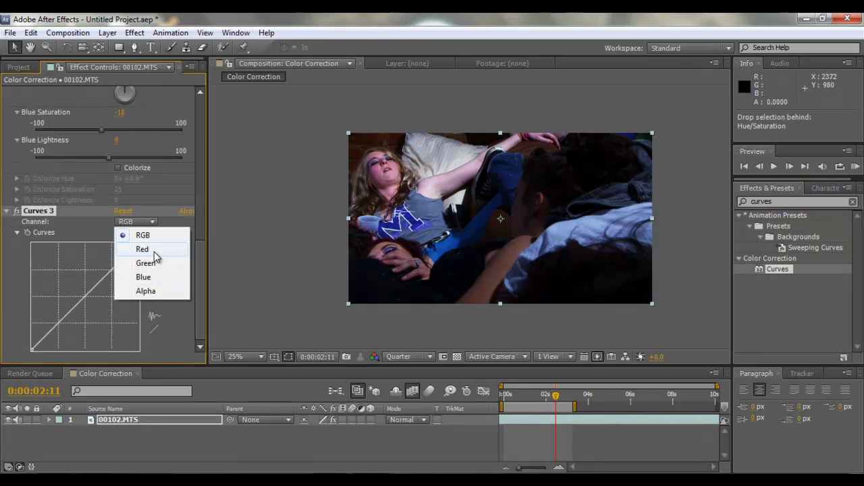
{"action": "left_click", "coordinate": [154, 280]}
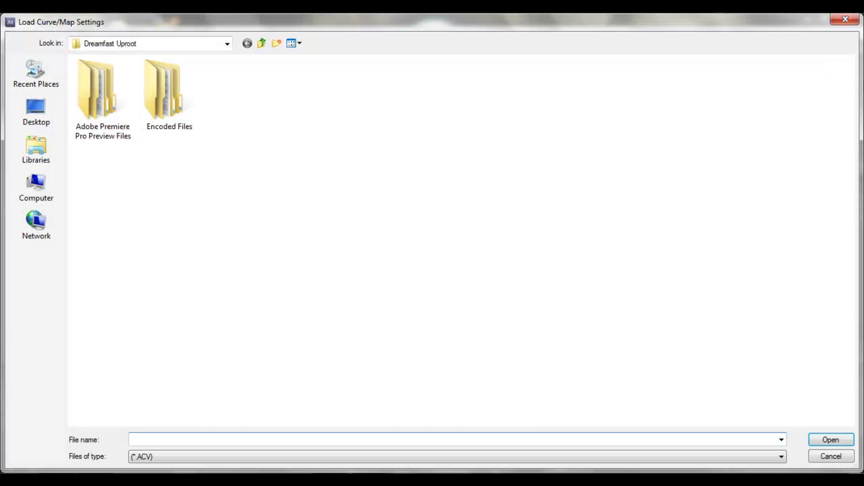
{"action": "left_click", "coordinate": [833, 458]}
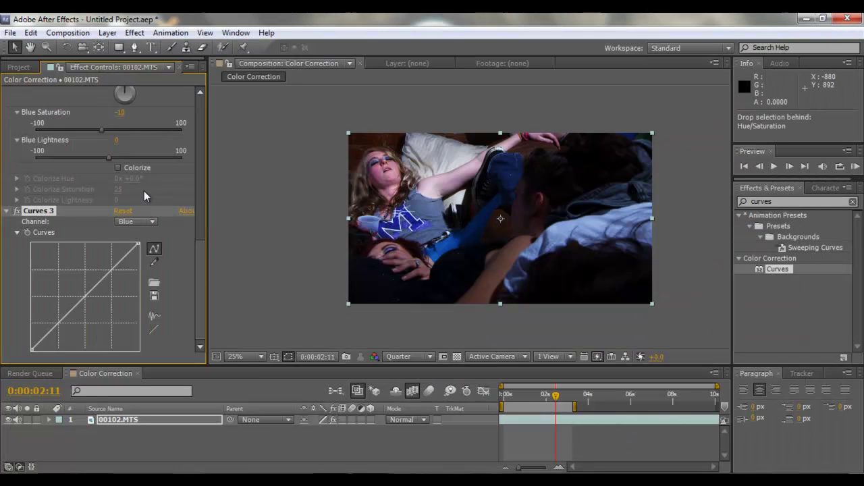
{"action": "left_click", "coordinate": [152, 222]}
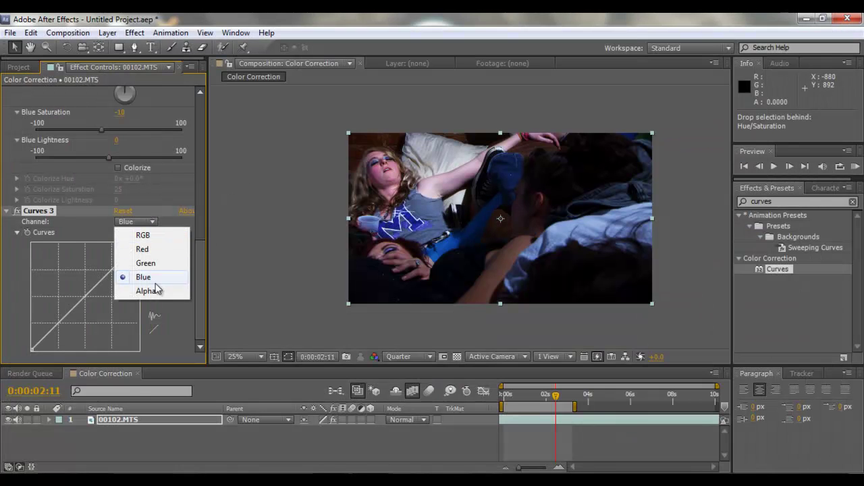
{"action": "left_click", "coordinate": [17, 279]}
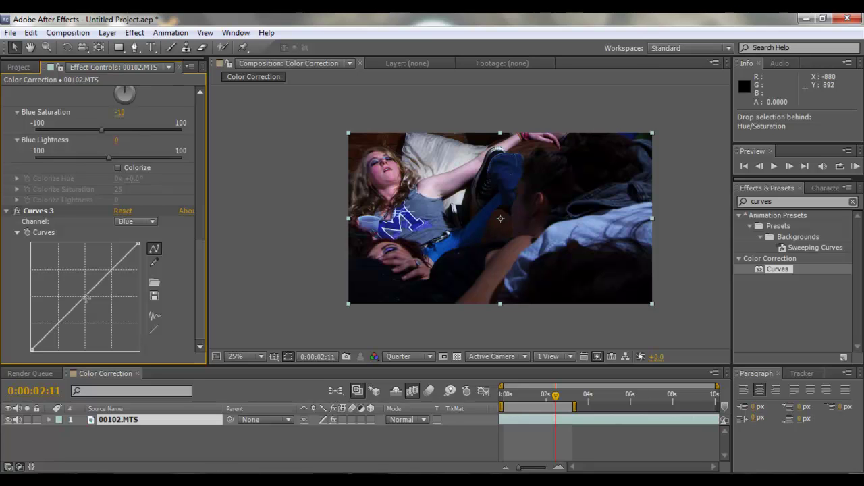
Bend the middle of the Blue curve in Curves 3 moderately below the diagonal.
{"action": "left_click_drag", "start_coordinate": [86, 297], "coordinate": [88, 308]}
{"action": "left_click_drag", "start_coordinate": [87, 302], "coordinate": [94, 307]}
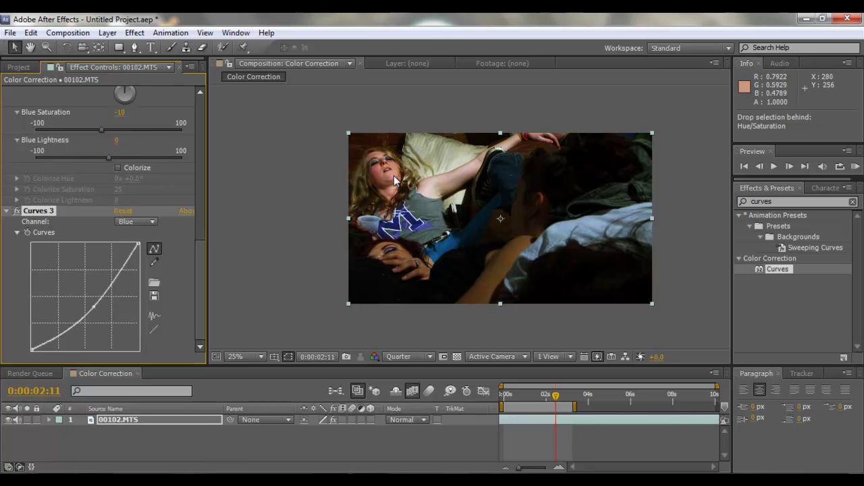
{"action": "mouse_move", "coordinate": [92, 308]}
{"action": "left_mouse_down"}
{"action": "mouse_move", "coordinate": [99, 313]}
{"action": "mouse_move", "coordinate": [94, 304]}
{"action": "left_mouse_up"}
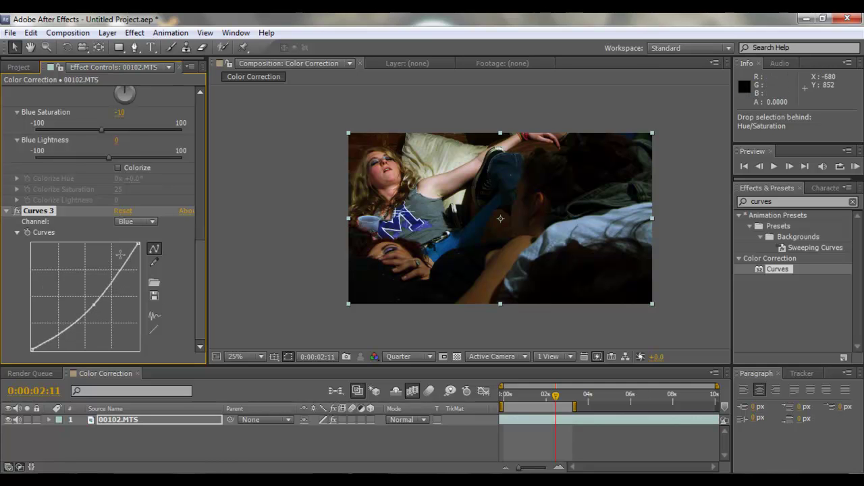
Lower the highlight end of the Curves 3 Blue curve slightly and shift its shadow end slightly inward along the baseline.
{"action": "left_click_drag", "start_coordinate": [138, 243], "coordinate": [175, 255]}
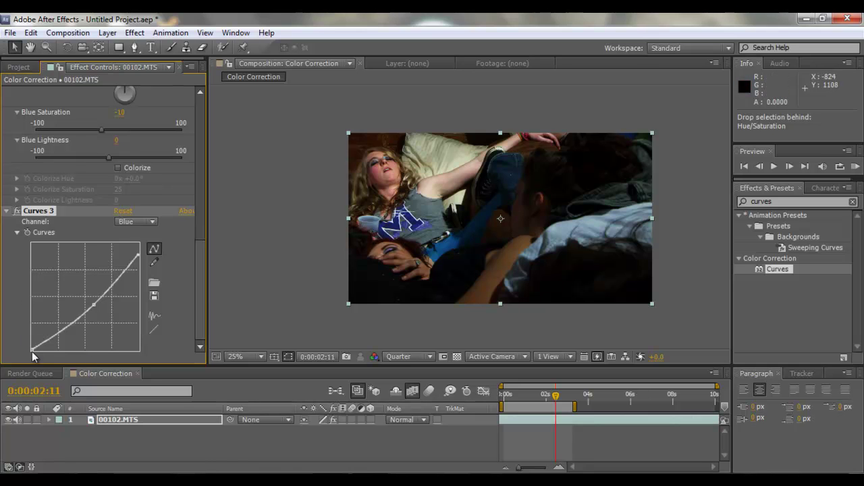
{"action": "left_click_drag", "start_coordinate": [32, 350], "coordinate": [39, 369]}
{"action": "scroll", "coordinate": [453, 216], "scroll_direction": "up", "scroll_amount": 2}
{"action": "scroll", "coordinate": [452, 216], "scroll_direction": "down", "scroll_amount": 2}
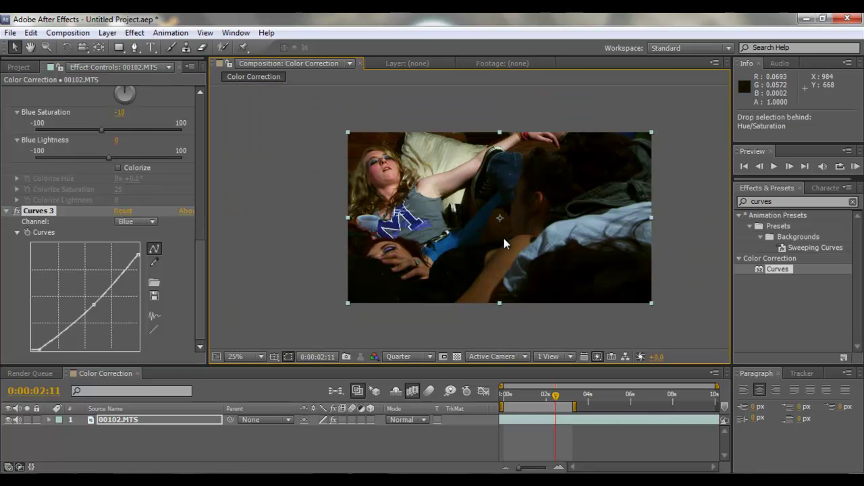
{"action": "mouse_move", "coordinate": [34, 353]}
{"action": "left_mouse_down"}
{"action": "mouse_move", "coordinate": [27, 365]}
{"action": "mouse_move", "coordinate": [38, 367]}
{"action": "left_mouse_up"}
Deselect the layer, compare the footage with its effects off and on, and review the stacked effects.
{"action": "left_click", "coordinate": [256, 276]}
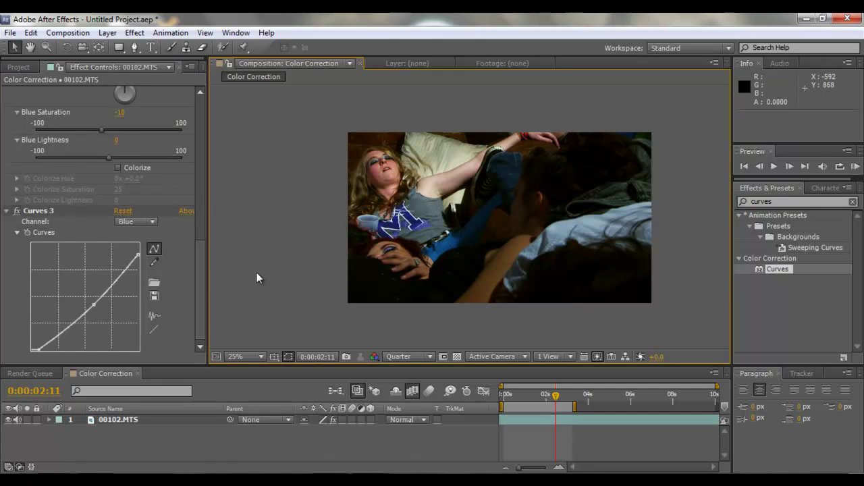
{"action": "left_click_drag", "start_coordinate": [199, 297], "coordinate": [197, 226]}
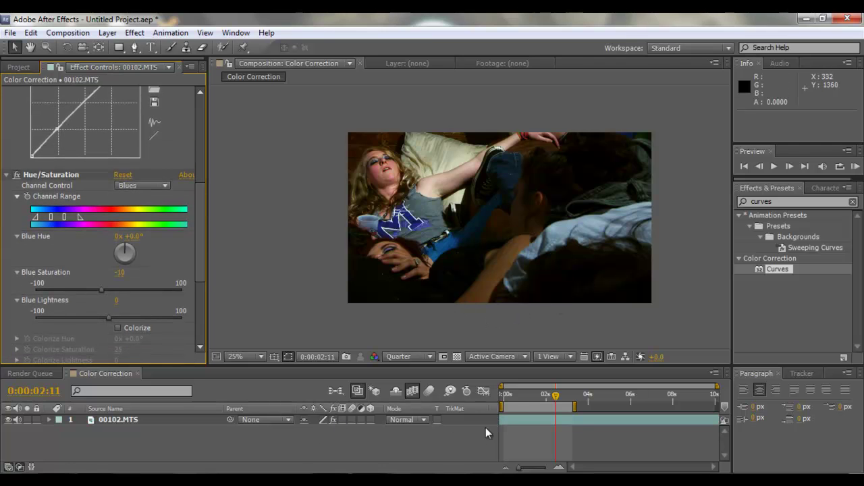
{"action": "left_click", "coordinate": [335, 420]}
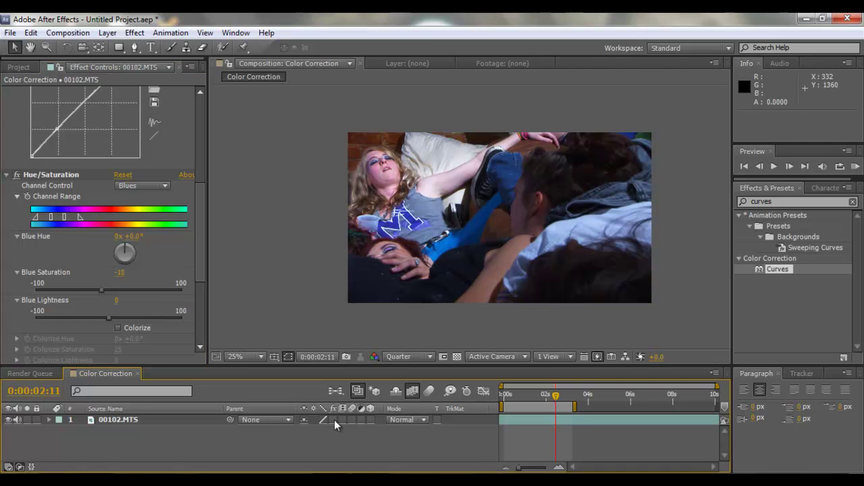
{"action": "left_click", "coordinate": [334, 420]}
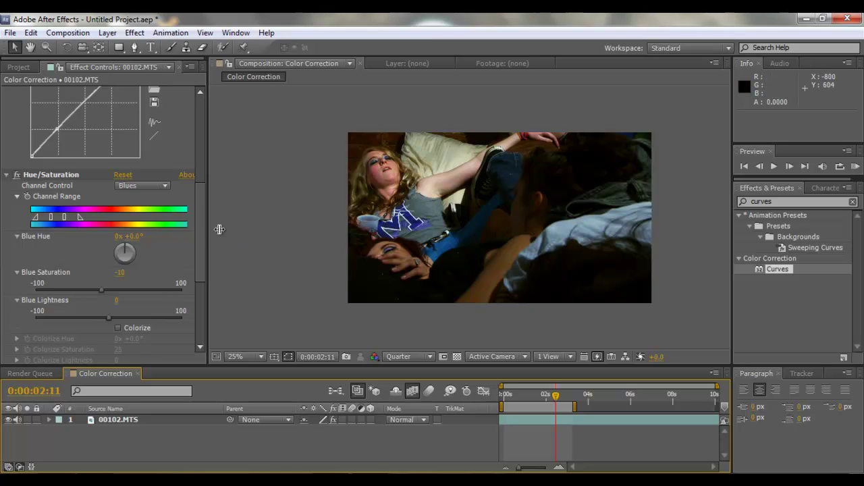
{"action": "left_click_drag", "start_coordinate": [202, 234], "coordinate": [210, 108]}
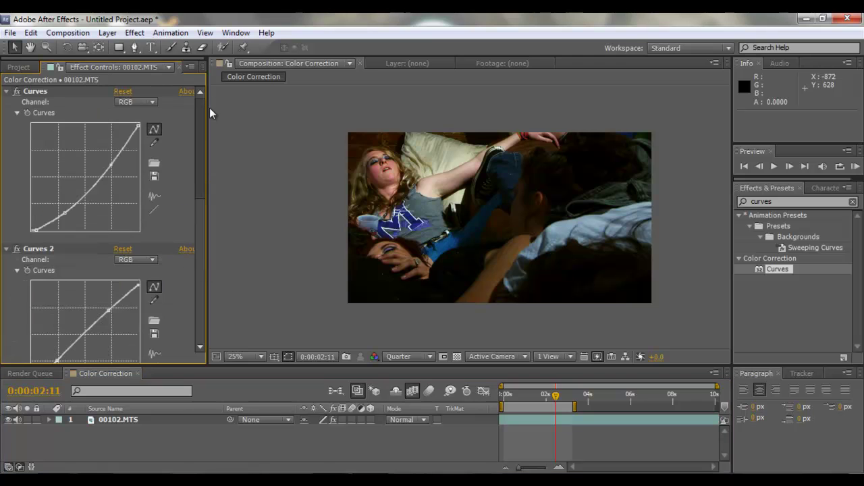
Remove all the Curves and Hue/Saturation effects from the 00102.MTS layer.
{"action": "left_click", "coordinate": [61, 108]}
{"action": "left_click_drag", "start_coordinate": [49, 251], "coordinate": [196, 278]}
{"action": "left_click", "coordinate": [68, 194]}
{"action": "left_click", "coordinate": [52, 216]}
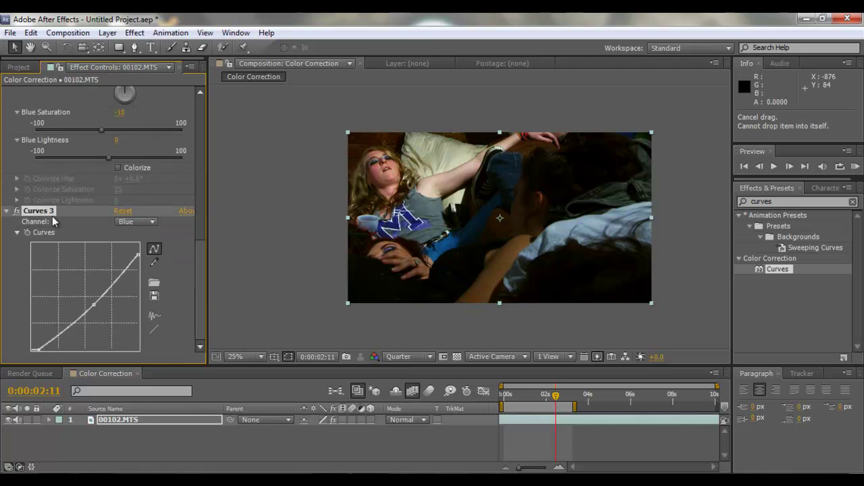
{"action": "key", "text": "ctrl+shift+e"}
Search the effects for "level" and apply the Levels effect to the 00102.MTS footage.
{"action": "left_click", "coordinate": [782, 202]}
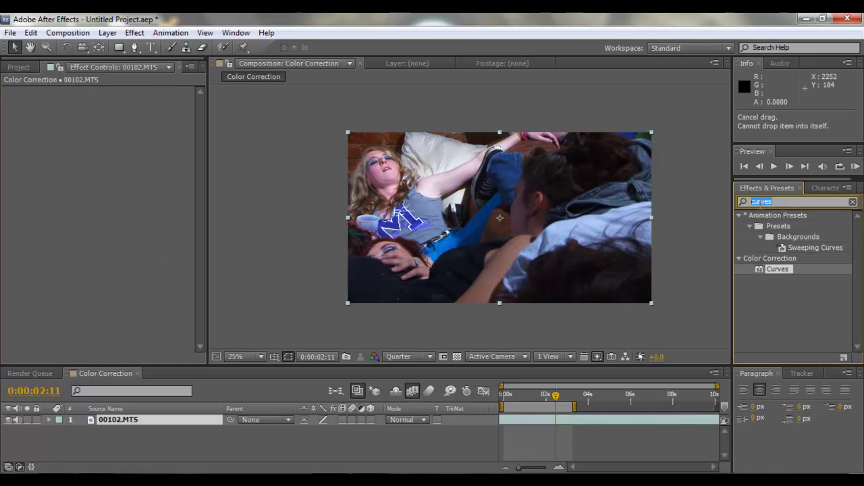
{"action": "type", "text": "level"}
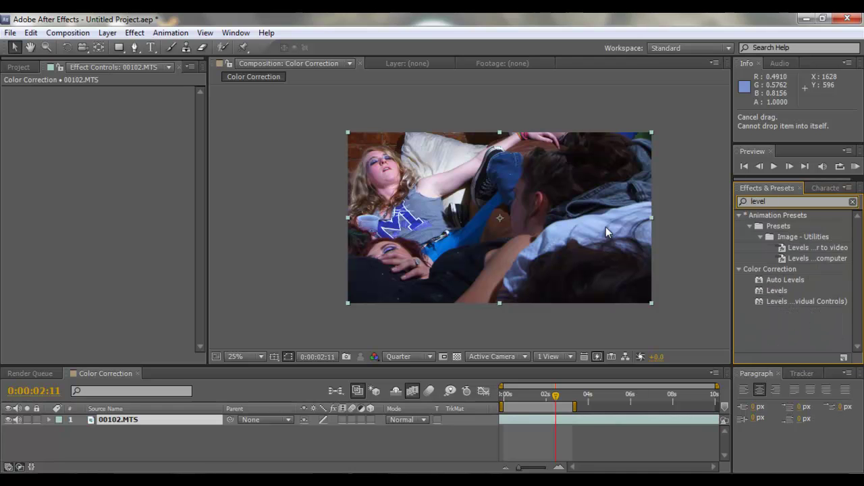
{"action": "left_click_drag", "start_coordinate": [770, 290], "coordinate": [402, 185]}
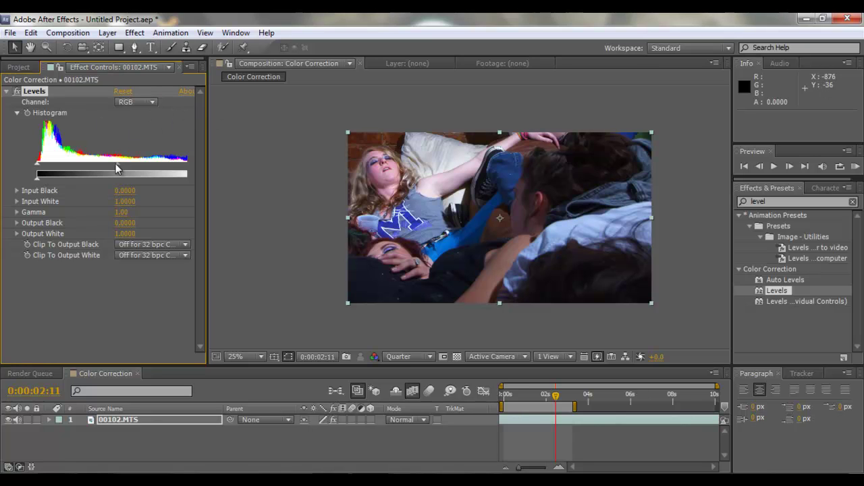
Set the RGB Levels to Input Black 0.0510, Input White 0.9059, Gamma 0.73 and Output White 0.7600.
{"action": "left_click_drag", "start_coordinate": [117, 164], "coordinate": [115, 164]}
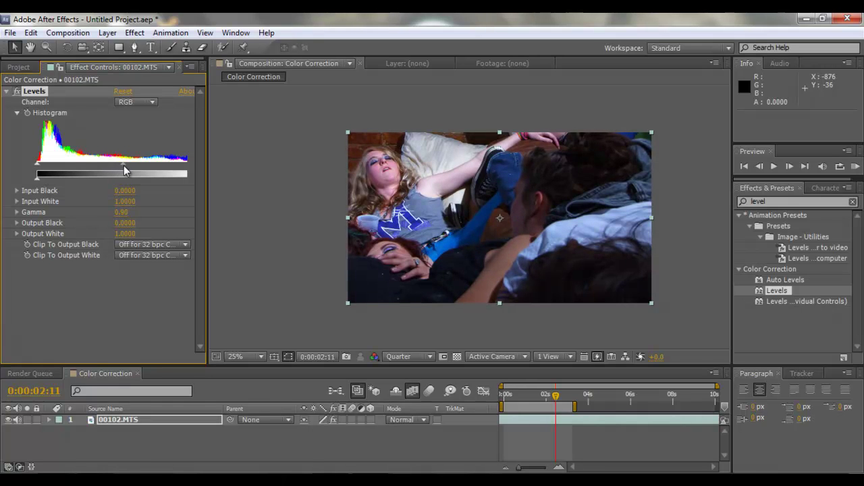
{"action": "left_click_drag", "start_coordinate": [129, 166], "coordinate": [130, 165]}
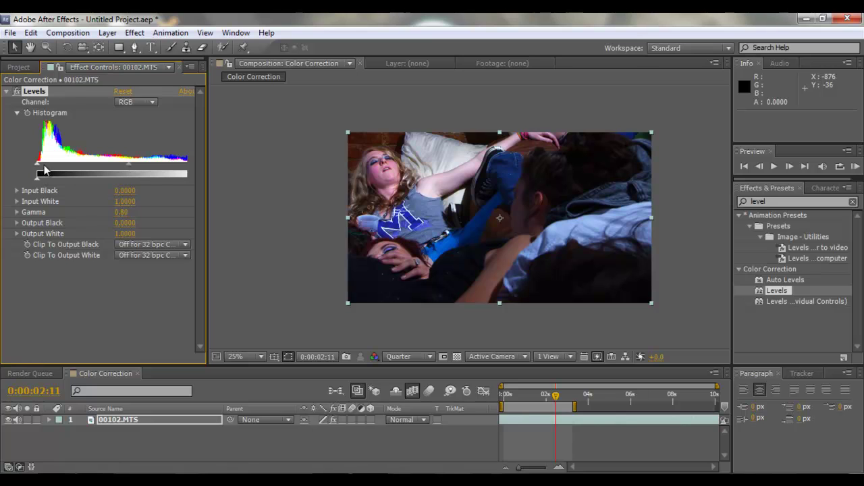
{"action": "left_click_drag", "start_coordinate": [38, 164], "coordinate": [45, 171]}
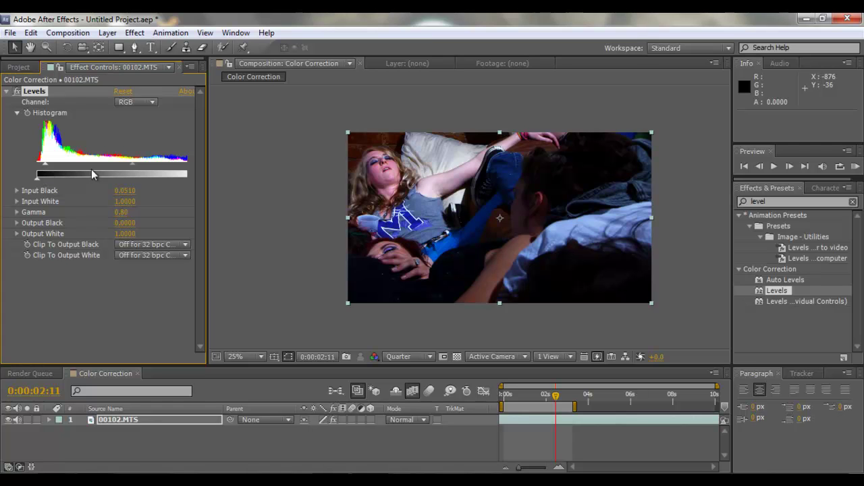
{"action": "mouse_move", "coordinate": [186, 164]}
{"action": "left_mouse_down"}
{"action": "mouse_move", "coordinate": [180, 166]}
{"action": "mouse_move", "coordinate": [201, 169]}
{"action": "mouse_move", "coordinate": [167, 162]}
{"action": "mouse_move", "coordinate": [202, 166]}
{"action": "mouse_move", "coordinate": [183, 166]}
{"action": "left_mouse_up"}
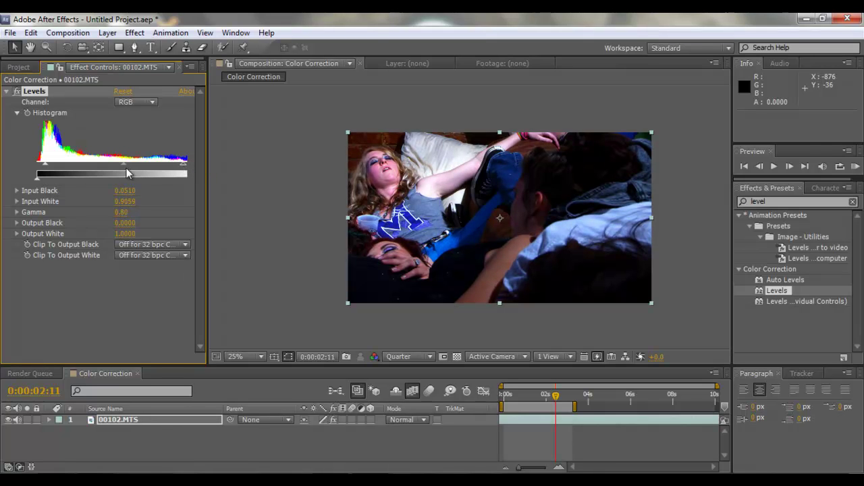
{"action": "left_click_drag", "start_coordinate": [126, 164], "coordinate": [128, 166]}
{"action": "left_click_drag", "start_coordinate": [130, 234], "coordinate": [113, 233]}
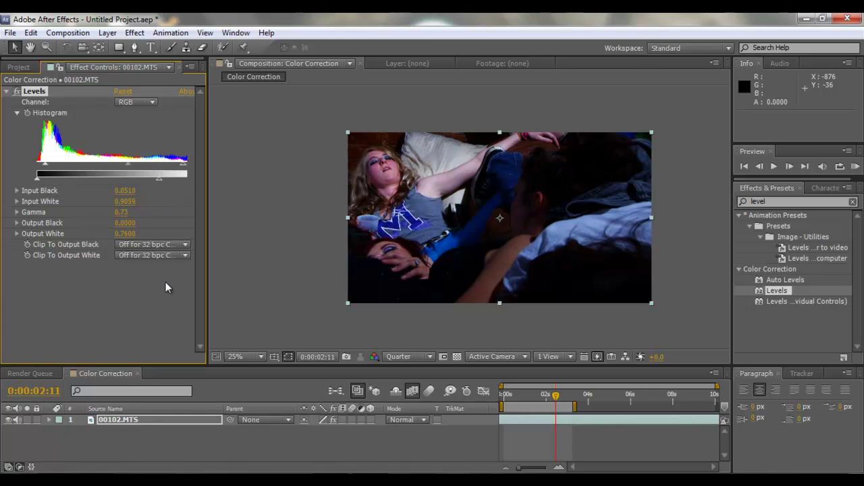
{"action": "left_click", "coordinate": [106, 322]}
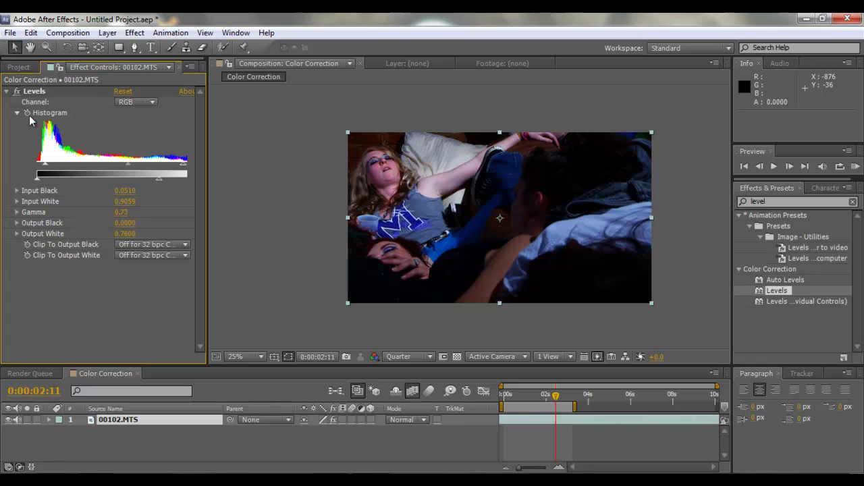
Set Blue Input Black to 0.2627 in the Blue channel of Levels, and delete the Levels effect.
{"action": "left_click", "coordinate": [145, 102]}
{"action": "left_click", "coordinate": [153, 160]}
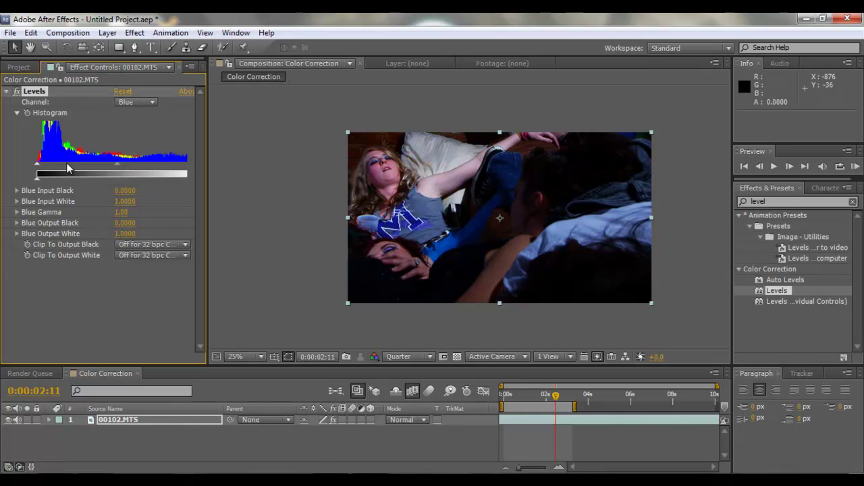
{"action": "left_click_drag", "start_coordinate": [38, 167], "coordinate": [79, 171]}
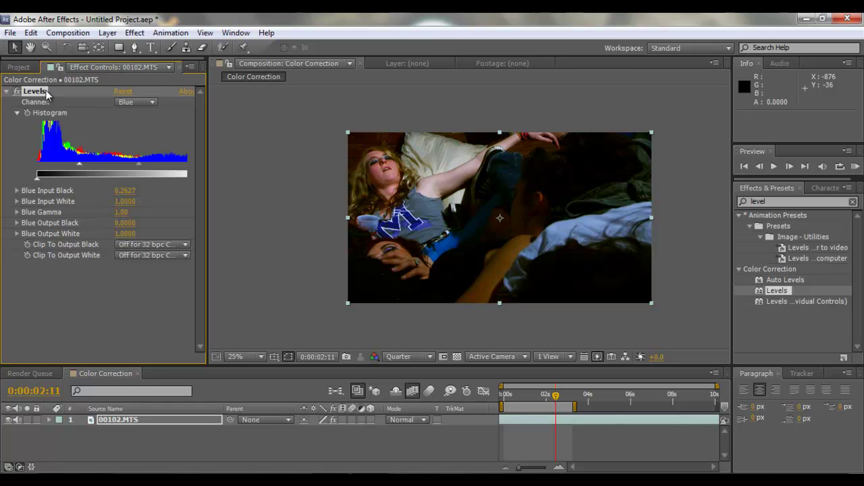
{"action": "key", "text": "Delete"}
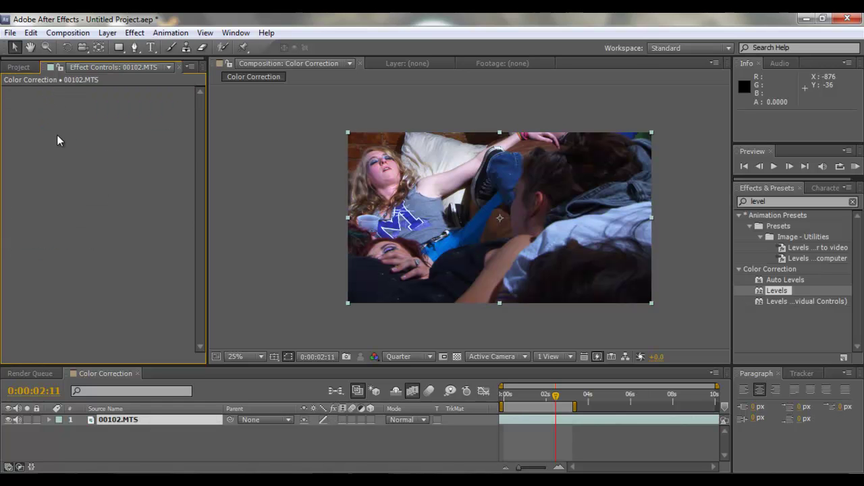
Search the effects for "color f" and apply SA Color Finesse 3 to the 00102.MTS layer.
{"action": "left_click", "coordinate": [774, 200]}
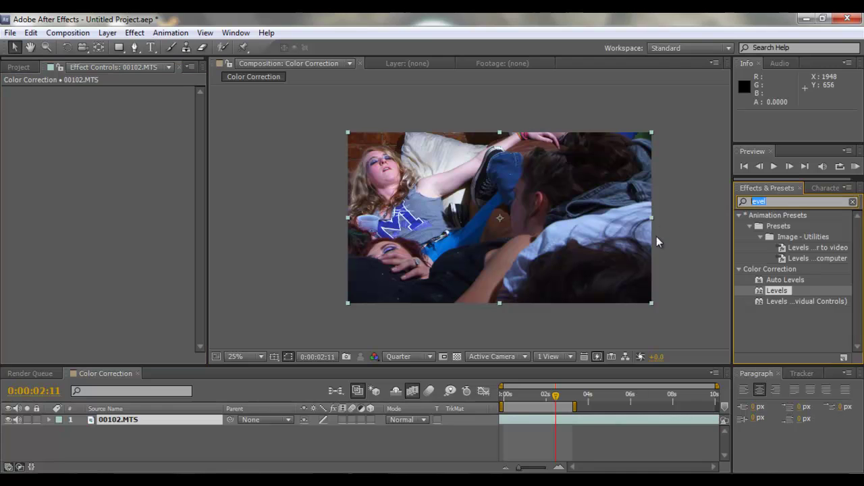
{"action": "key", "text": "BackSpace"}
{"action": "key", "text": "BackSpace"}
{"action": "key", "text": "BackSpace"}
{"action": "key", "text": "BackSpace"}
{"action": "key", "text": "BackSpace"}
{"action": "type", "text": "color"}
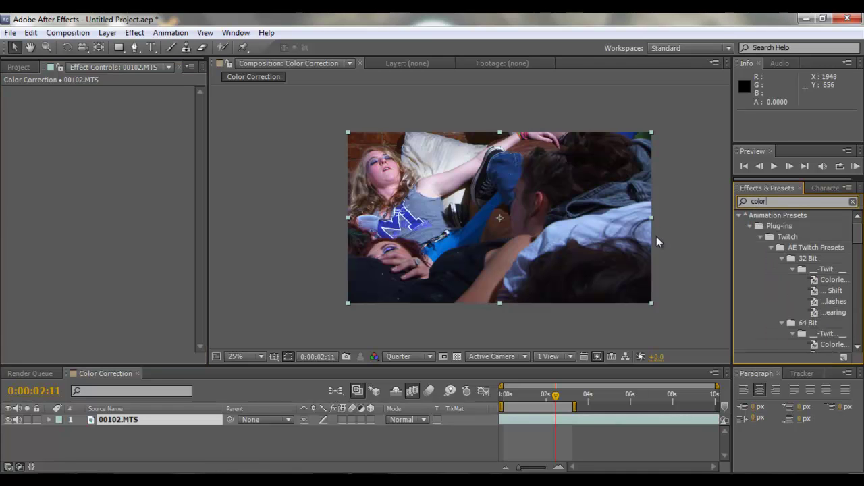
{"action": "scroll", "coordinate": [796, 298], "scroll_direction": "down", "scroll_amount": 1}
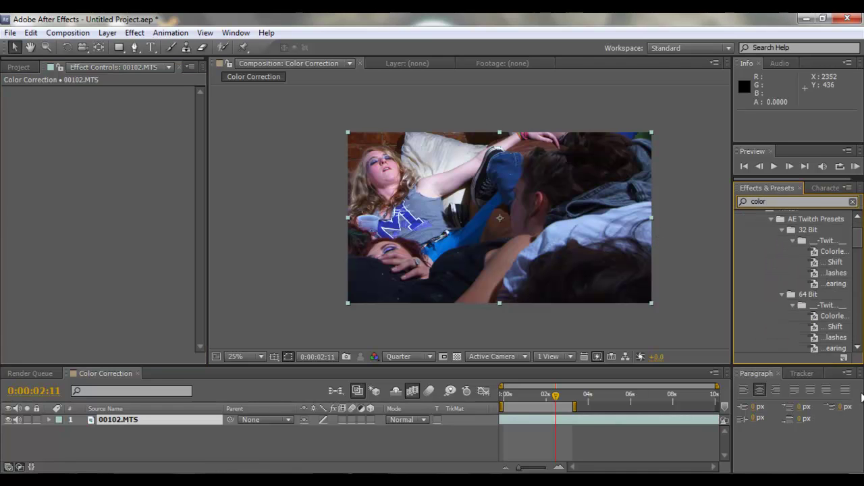
{"action": "type", "text": "f"}
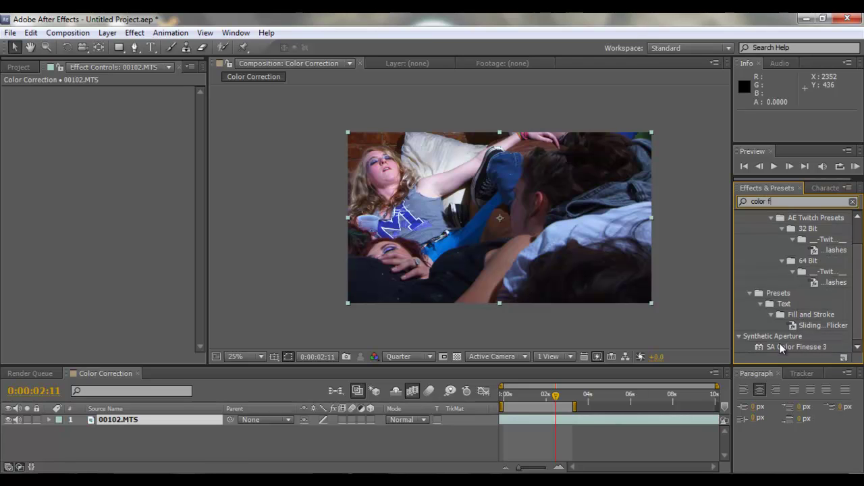
{"action": "left_click_drag", "start_coordinate": [778, 347], "coordinate": [524, 423]}
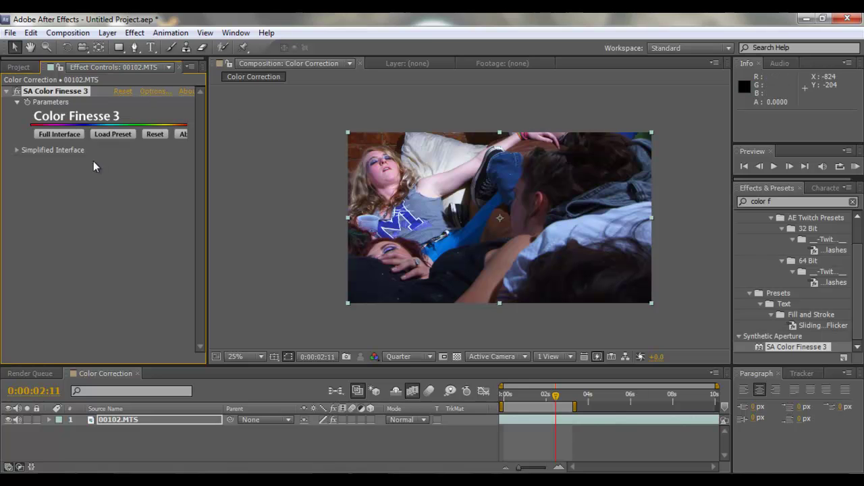
Open the full Color Finesse interface and set the HSL shadows brightness to -91.02.
{"action": "left_click", "coordinate": [58, 133]}
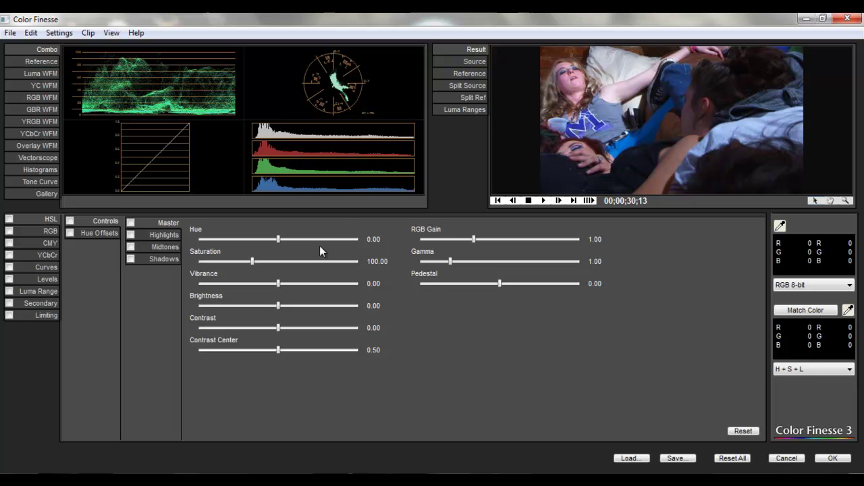
{"action": "left_click", "coordinate": [155, 259]}
{"action": "left_click_drag", "start_coordinate": [278, 306], "coordinate": [207, 305]}
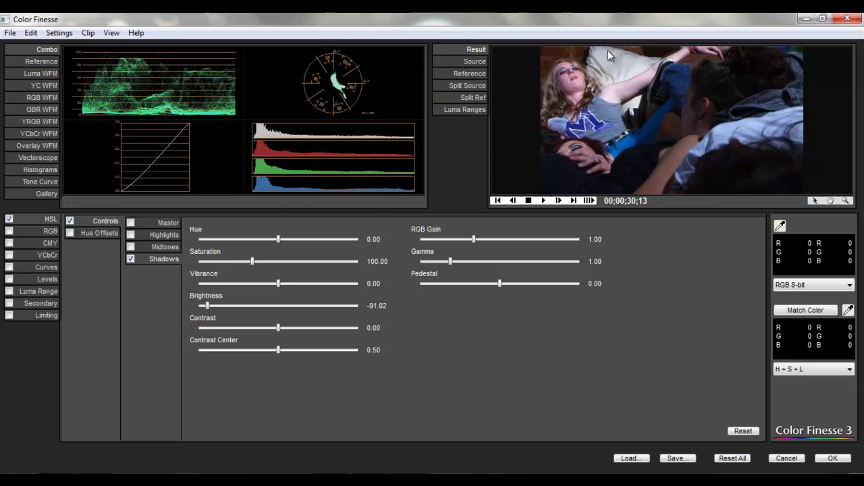
Compare the corrected result with the source, and examine the reference, split source and split reference views.
{"action": "left_click", "coordinate": [473, 62]}
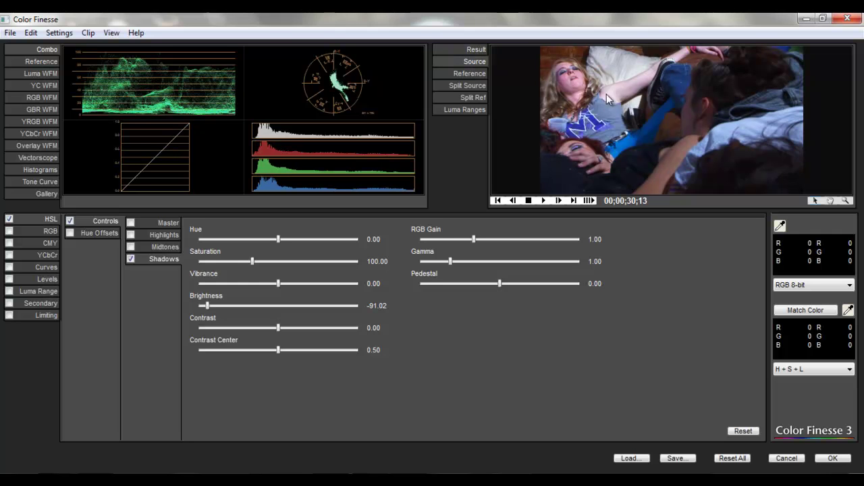
{"action": "left_click", "coordinate": [473, 50]}
{"action": "left_click", "coordinate": [474, 61]}
{"action": "left_click", "coordinate": [472, 50]}
{"action": "left_click", "coordinate": [477, 62]}
{"action": "left_click", "coordinate": [479, 86]}
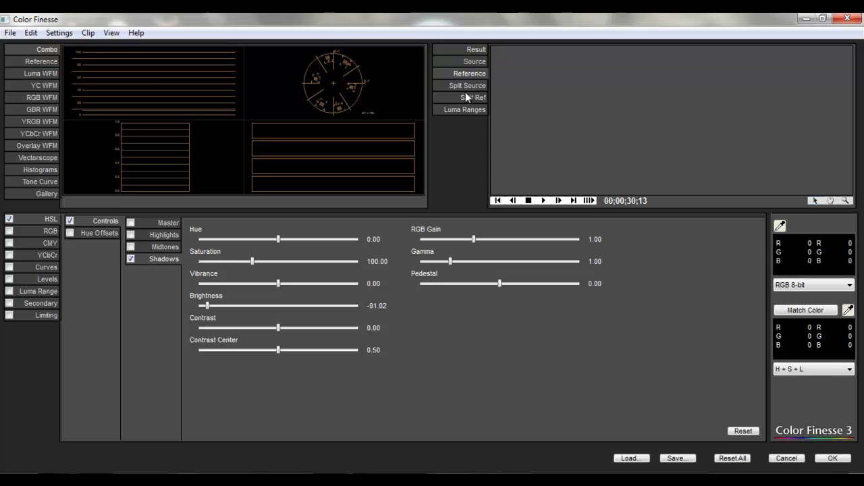
{"action": "left_click", "coordinate": [476, 88]}
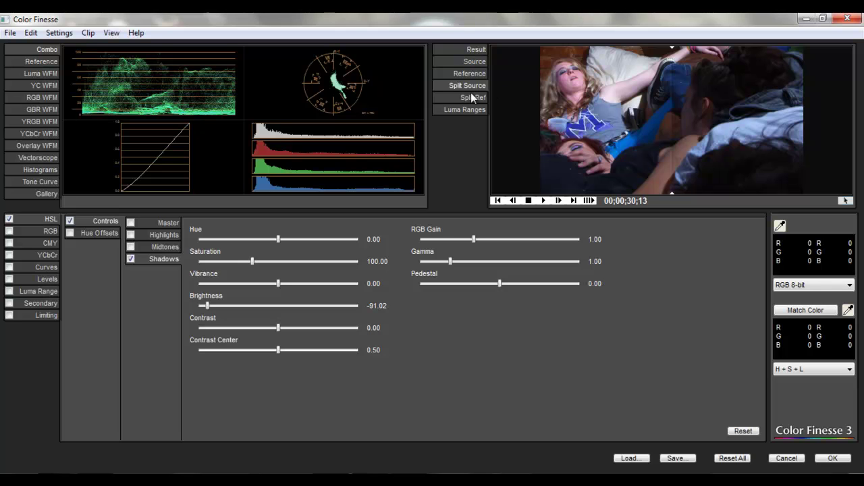
{"action": "left_click", "coordinate": [478, 52]}
{"action": "left_click", "coordinate": [481, 86]}
{"action": "left_click", "coordinate": [476, 96]}
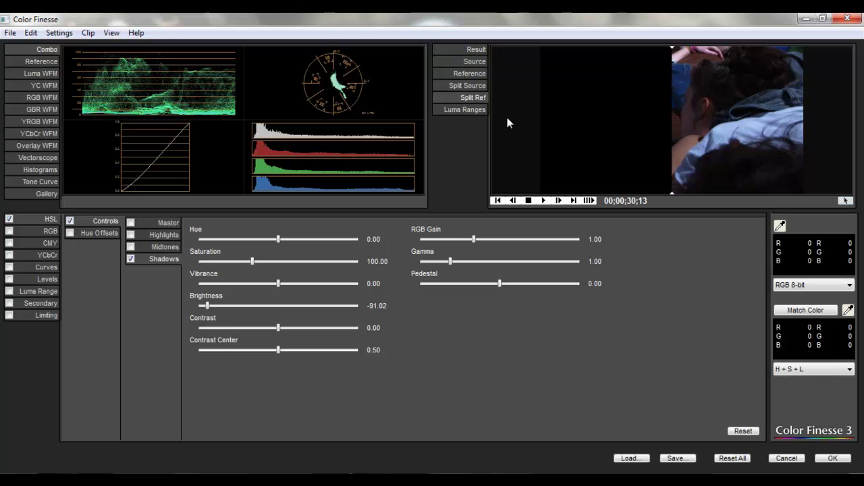
Preview the luma ranges, try extending the shadow curve in Luma Range, and disable the adjustment before returning to the HSL controls and result view.
{"action": "left_click", "coordinate": [482, 111]}
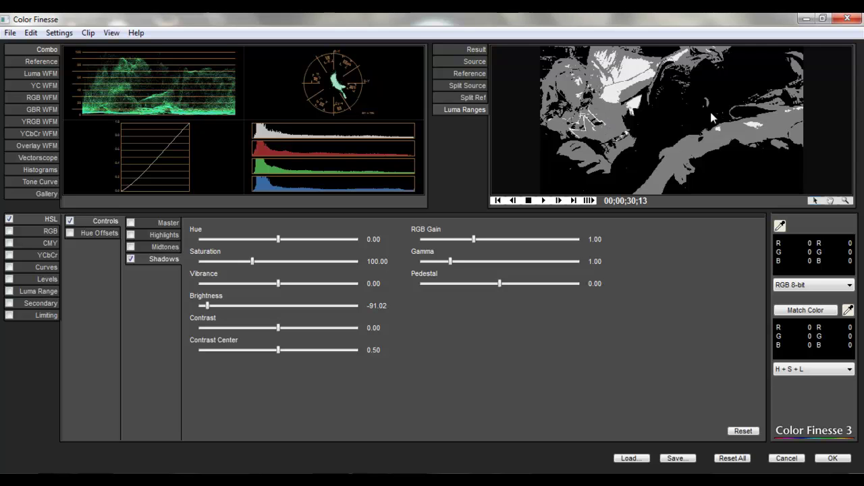
{"action": "left_click", "coordinate": [49, 291]}
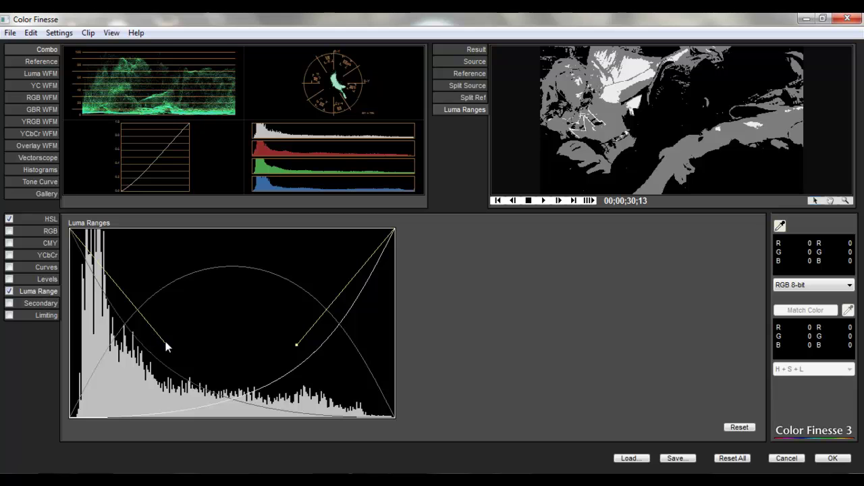
{"action": "left_click_drag", "start_coordinate": [166, 344], "coordinate": [194, 327]}
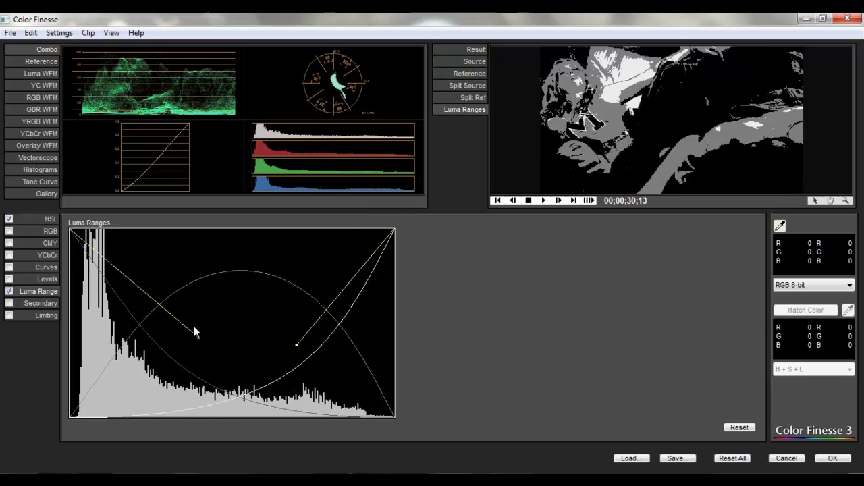
{"action": "left_click", "coordinate": [9, 291]}
{"action": "left_click", "coordinate": [41, 217]}
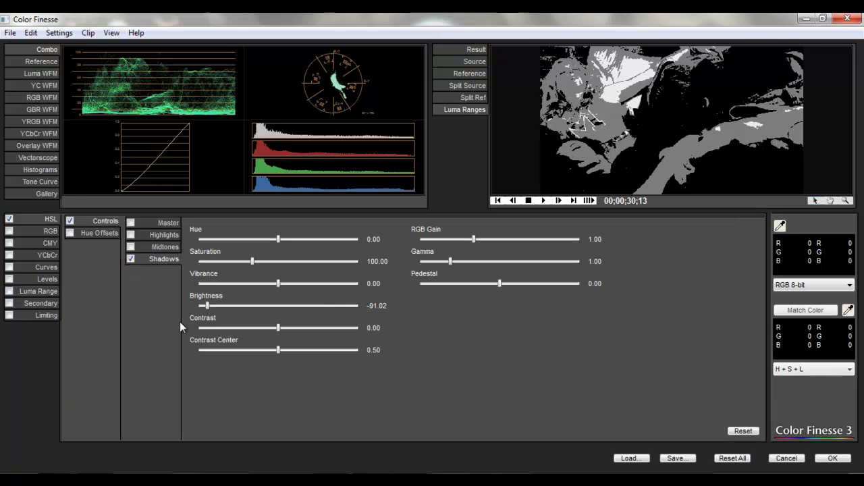
{"action": "left_click", "coordinate": [485, 50]}
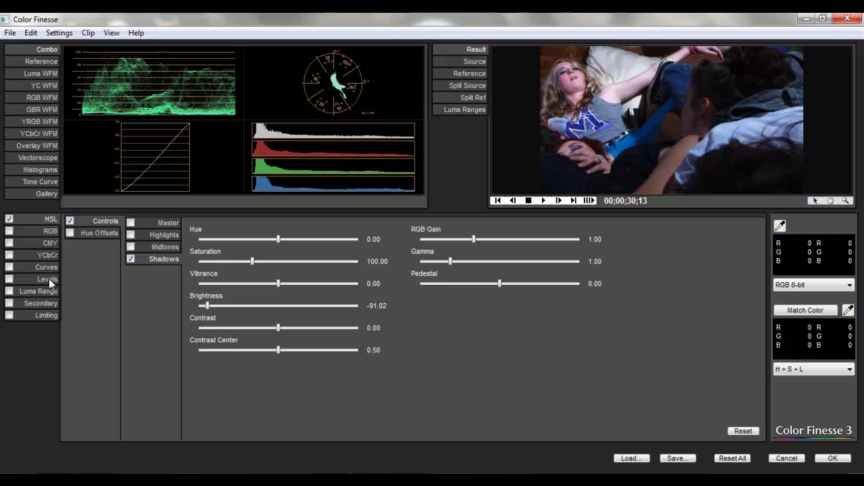
Try raising the middle of the Hue curve in the HSL curves, flatten it again, and switch Curves off.
{"action": "left_click", "coordinate": [23, 265]}
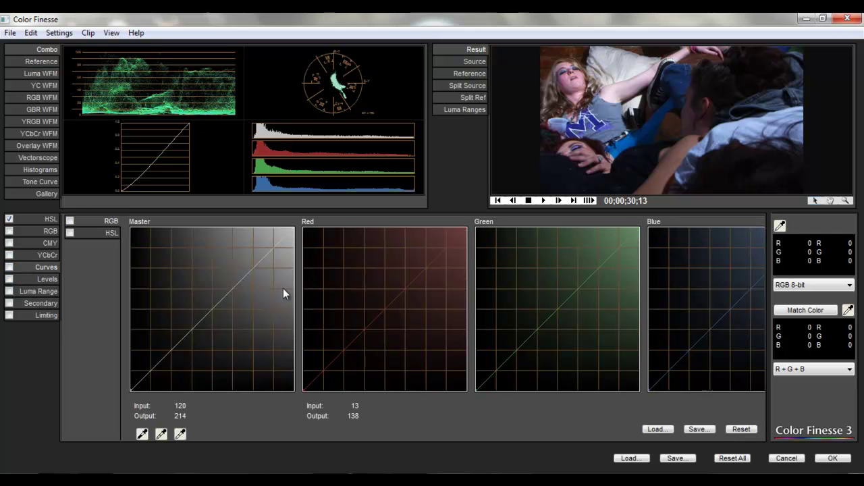
{"action": "left_click", "coordinate": [100, 234]}
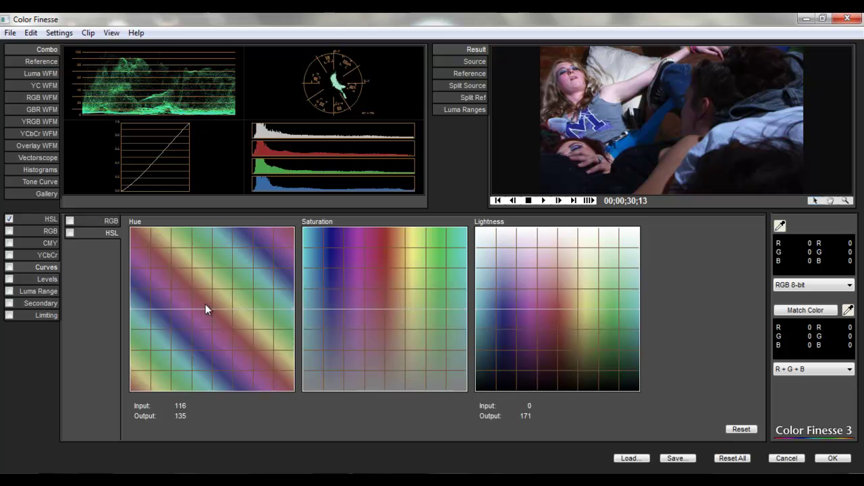
{"action": "left_click_drag", "start_coordinate": [208, 309], "coordinate": [261, 288]}
{"action": "left_click_drag", "start_coordinate": [229, 252], "coordinate": [207, 301]}
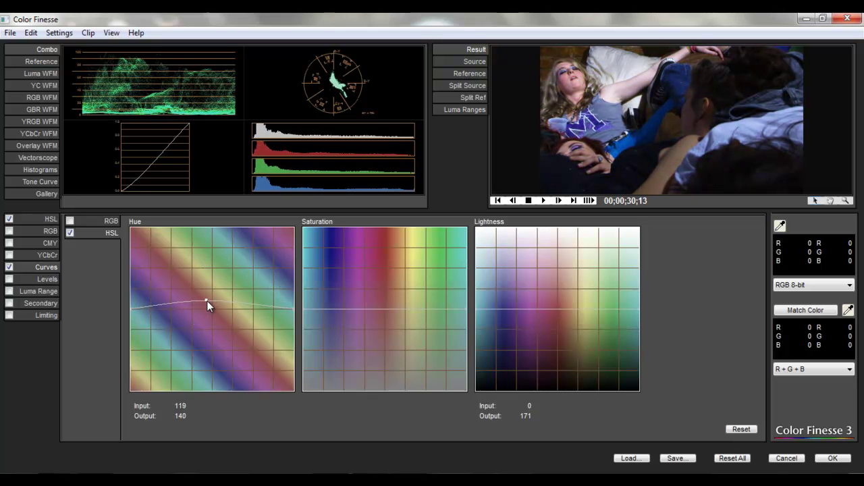
{"action": "left_click", "coordinate": [70, 234]}
{"action": "left_click", "coordinate": [10, 267]}
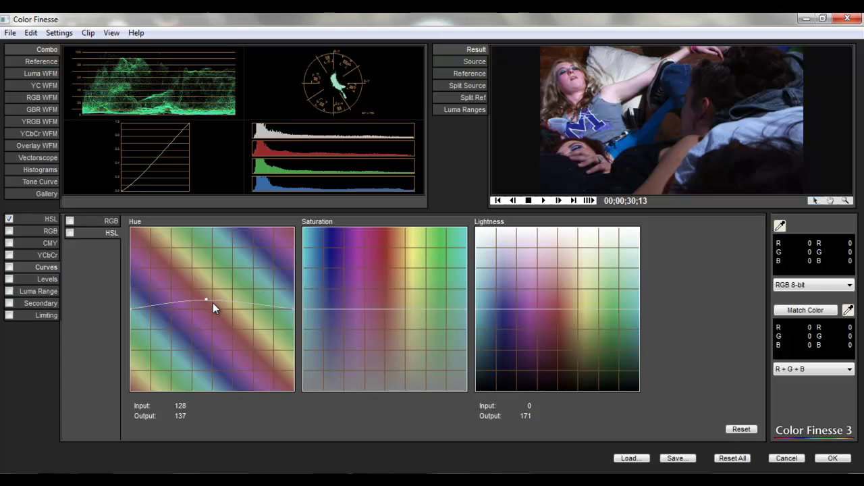
{"action": "left_click_drag", "start_coordinate": [207, 299], "coordinate": [206, 309]}
{"action": "left_click", "coordinate": [10, 268]}
{"action": "left_click", "coordinate": [47, 219]}
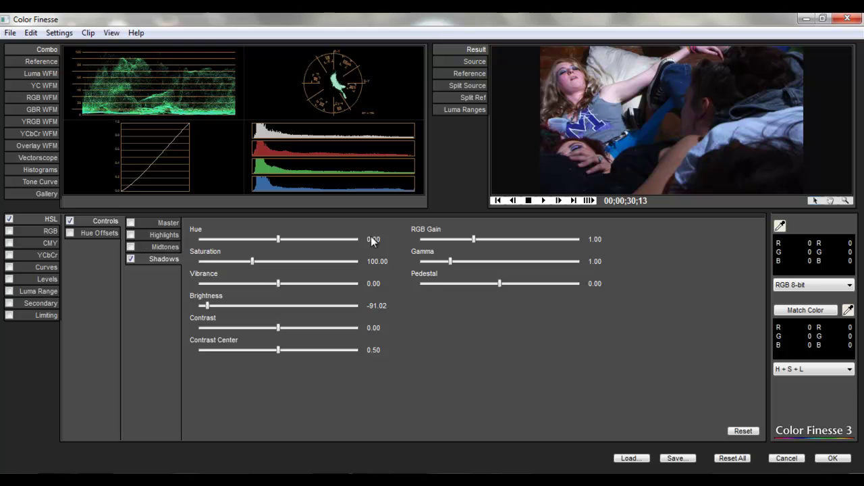
Enable the HSL Midtones and Highlights controls, and set the shadows brightness to -100.
{"action": "left_click", "coordinate": [130, 246]}
{"action": "left_click", "coordinate": [130, 235]}
{"action": "left_click_drag", "start_coordinate": [207, 305], "coordinate": [159, 319]}
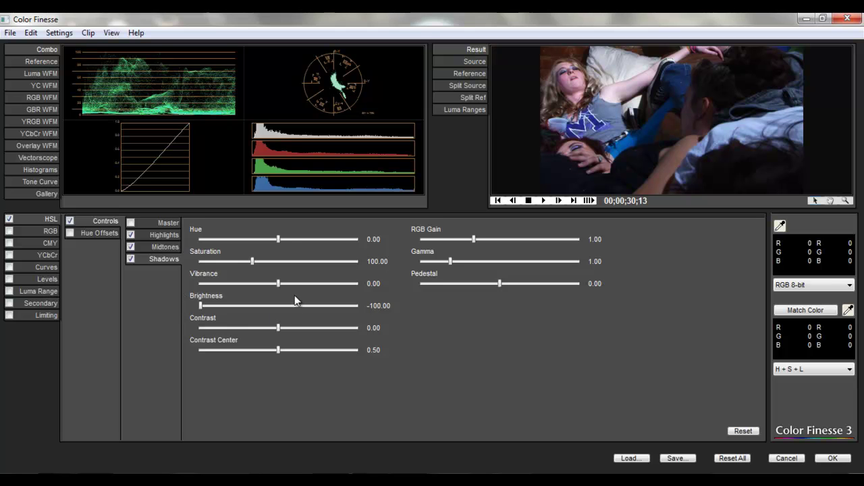
Set the HSL shadows contrast to 28.98 and contrast center to 0.51.
{"action": "left_click_drag", "start_coordinate": [280, 324], "coordinate": [300, 337]}
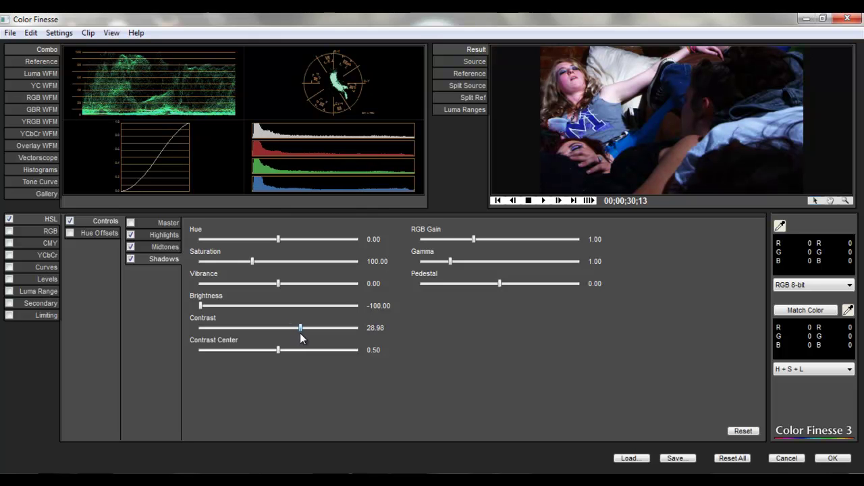
{"action": "left_click_drag", "start_coordinate": [277, 350], "coordinate": [282, 352]}
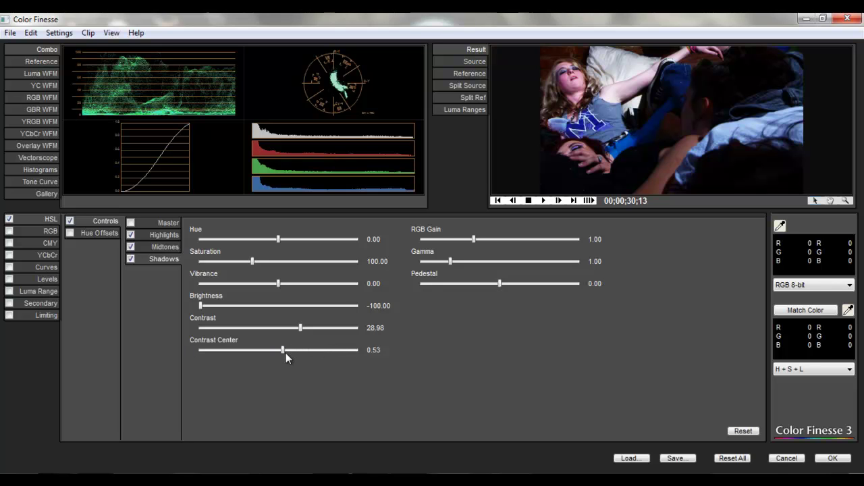
{"action": "mouse_move", "coordinate": [286, 350]}
{"action": "left_mouse_down"}
{"action": "mouse_move", "coordinate": [247, 360]}
{"action": "mouse_move", "coordinate": [278, 362]}
{"action": "left_mouse_up"}
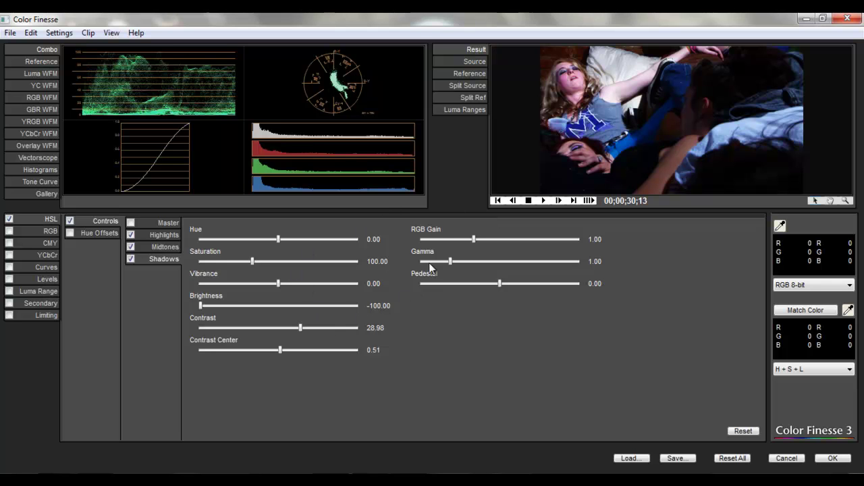
Set the HSL shadows saturation to 100.41, gamma to 1.32 and pedestal to -0.08.
{"action": "mouse_move", "coordinate": [254, 267]}
{"action": "left_mouse_down"}
{"action": "mouse_move", "coordinate": [289, 261]}
{"action": "mouse_move", "coordinate": [281, 272]}
{"action": "mouse_move", "coordinate": [245, 273]}
{"action": "mouse_move", "coordinate": [283, 276]}
{"action": "mouse_move", "coordinate": [266, 276]}
{"action": "mouse_move", "coordinate": [283, 261]}
{"action": "mouse_move", "coordinate": [237, 264]}
{"action": "mouse_move", "coordinate": [290, 265]}
{"action": "mouse_move", "coordinate": [252, 266]}
{"action": "left_mouse_up"}
{"action": "left_click_drag", "start_coordinate": [449, 263], "coordinate": [482, 273]}
{"action": "left_click_drag", "start_coordinate": [469, 274], "coordinate": [497, 295]}
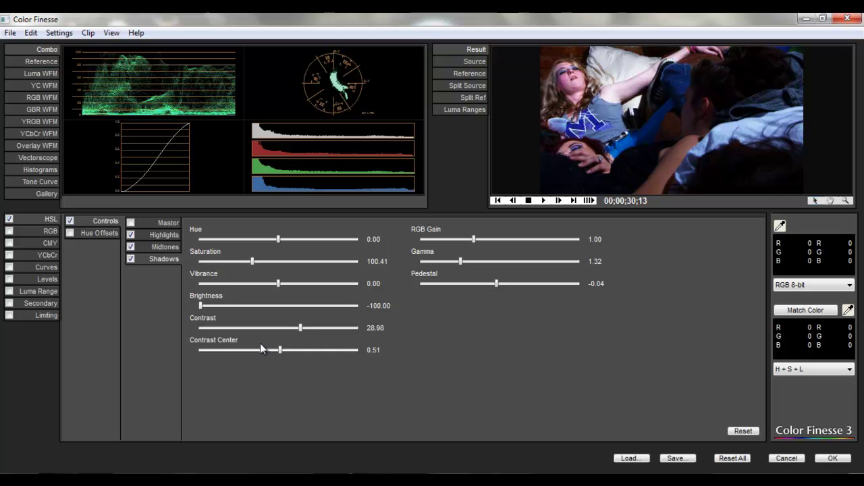
{"action": "left_click_drag", "start_coordinate": [495, 283], "coordinate": [493, 288]}
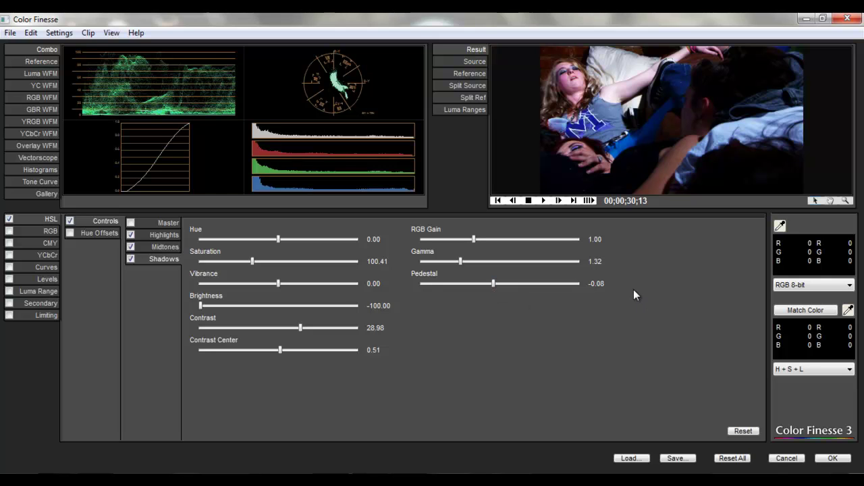
Set the HSL midtones saturation to 61.22 and vibrance to -8.57.
{"action": "left_click", "coordinate": [161, 248]}
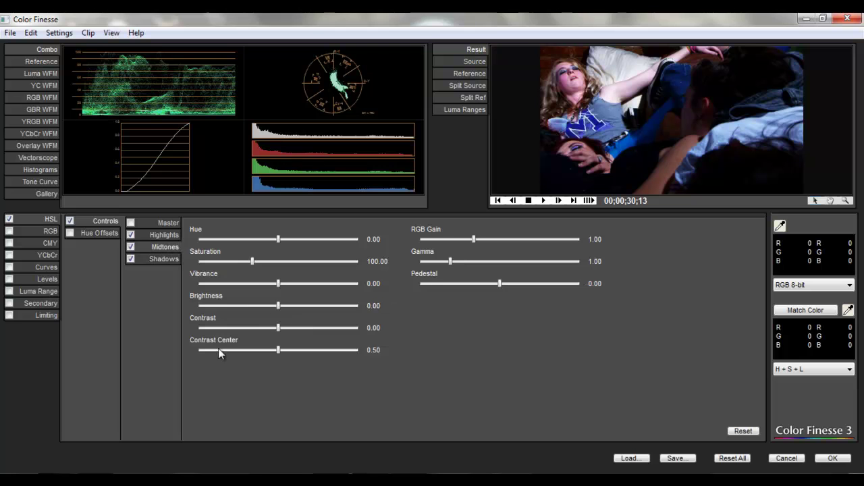
{"action": "mouse_move", "coordinate": [253, 261]}
{"action": "left_mouse_down"}
{"action": "mouse_move", "coordinate": [340, 263]}
{"action": "mouse_move", "coordinate": [233, 283]}
{"action": "mouse_move", "coordinate": [372, 272]}
{"action": "mouse_move", "coordinate": [226, 299]}
{"action": "mouse_move", "coordinate": [256, 289]}
{"action": "mouse_move", "coordinate": [227, 285]}
{"action": "mouse_move", "coordinate": [280, 276]}
{"action": "left_mouse_up"}
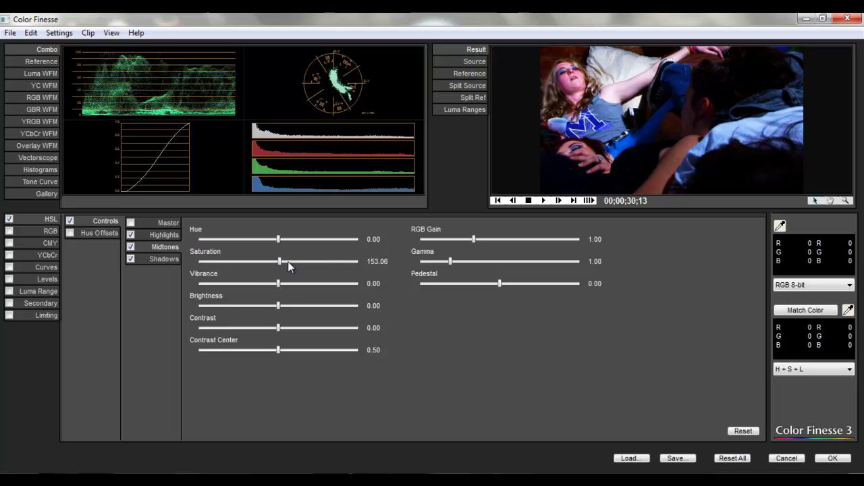
{"action": "left_click_drag", "start_coordinate": [279, 262], "coordinate": [252, 271]}
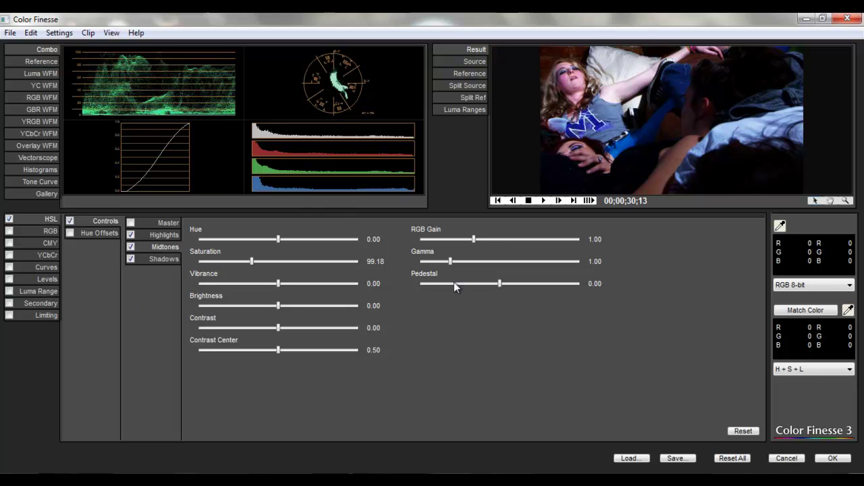
{"action": "left_click_drag", "start_coordinate": [251, 261], "coordinate": [232, 269]}
{"action": "left_click_drag", "start_coordinate": [275, 284], "coordinate": [239, 285]}
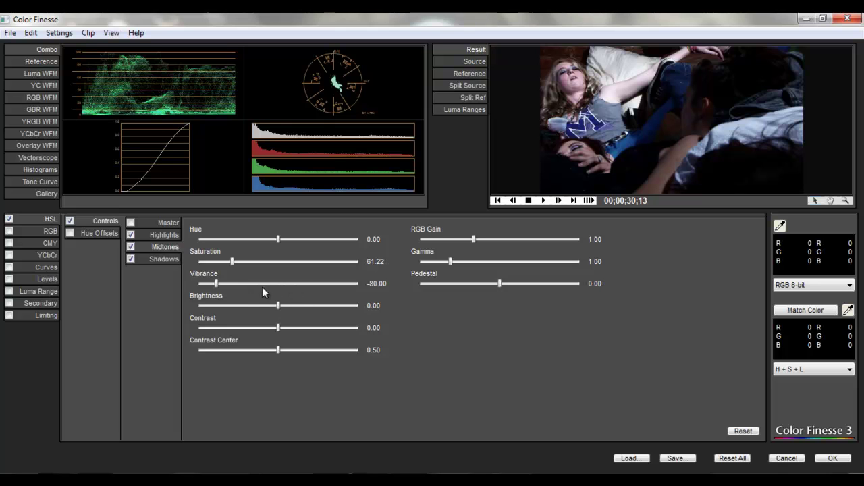
{"action": "left_click_drag", "start_coordinate": [217, 284], "coordinate": [273, 292]}
Set the midtones brightness to -46.12, contrast to -12.65, contrast center to 0.47, RGB gain to 0.91 and pedestal to -0.01.
{"action": "left_click_drag", "start_coordinate": [278, 306], "coordinate": [243, 302]}
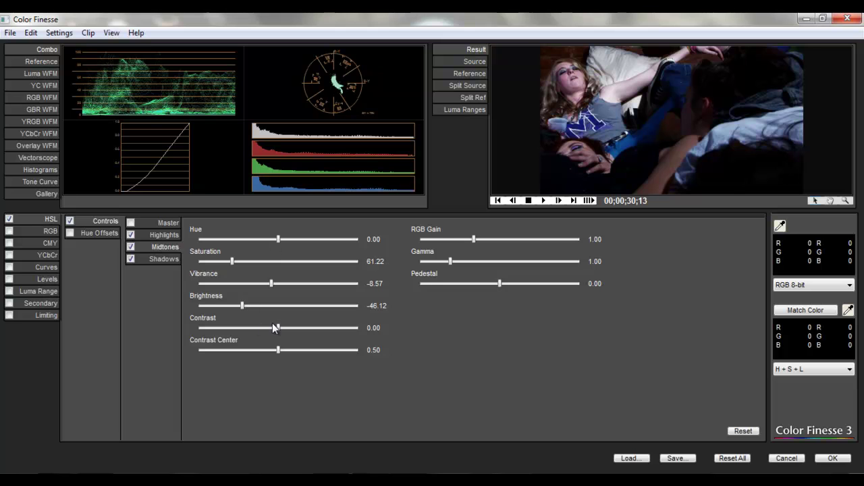
{"action": "left_click_drag", "start_coordinate": [281, 327], "coordinate": [273, 359]}
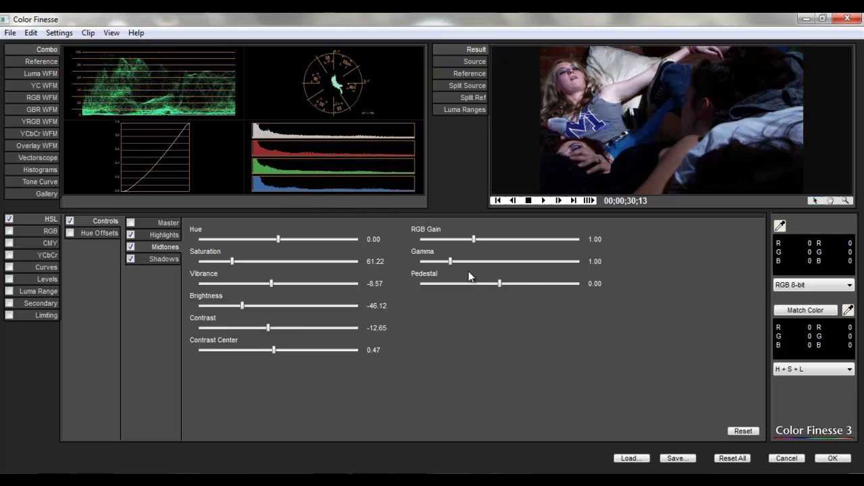
{"action": "left_click_drag", "start_coordinate": [478, 239], "coordinate": [463, 243]}
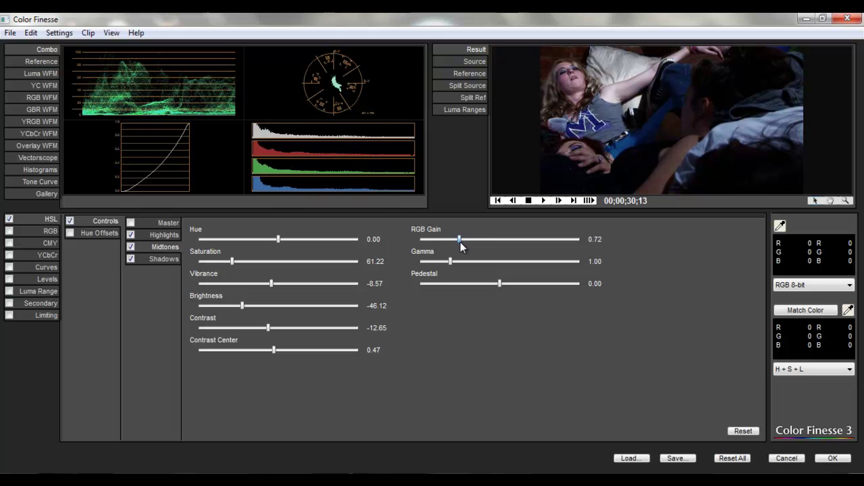
{"action": "left_click_drag", "start_coordinate": [459, 240], "coordinate": [479, 239]}
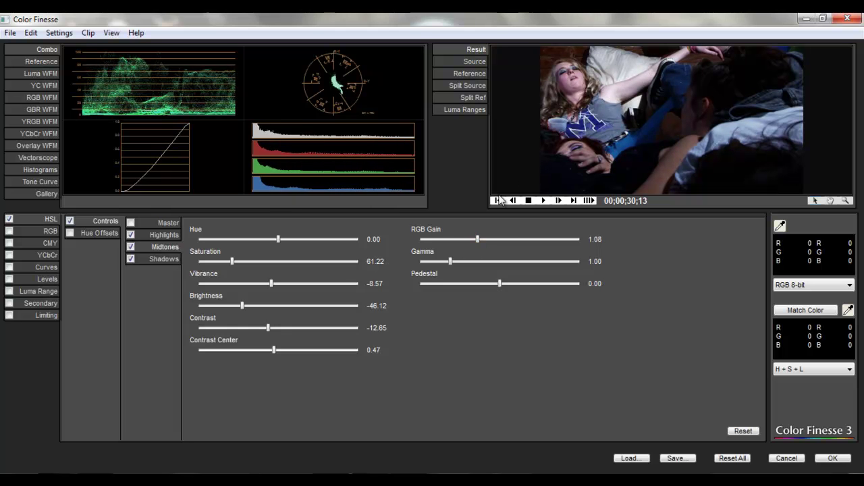
{"action": "left_click_drag", "start_coordinate": [477, 239], "coordinate": [470, 241]}
{"action": "left_click_drag", "start_coordinate": [498, 284], "coordinate": [499, 287]}
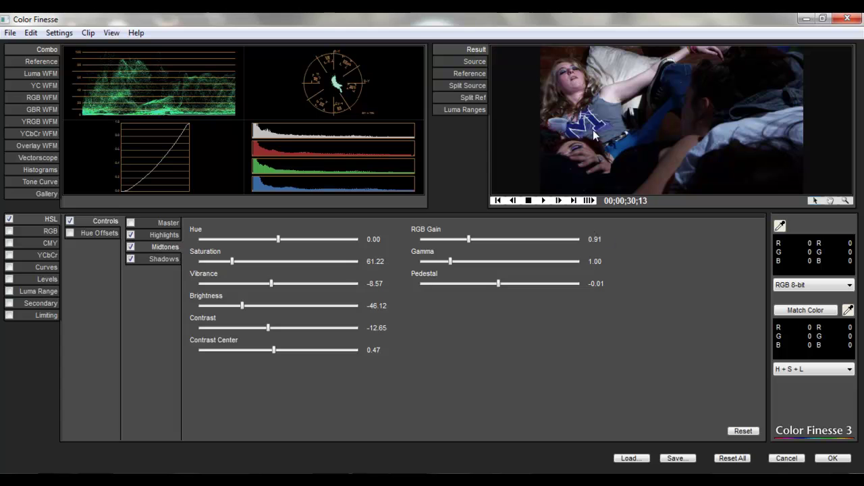
Set the HSL highlights saturation to 131.02, brightness to -2.86, contrast to -38.78 and contrast center to 0.44.
{"action": "left_click", "coordinate": [171, 235]}
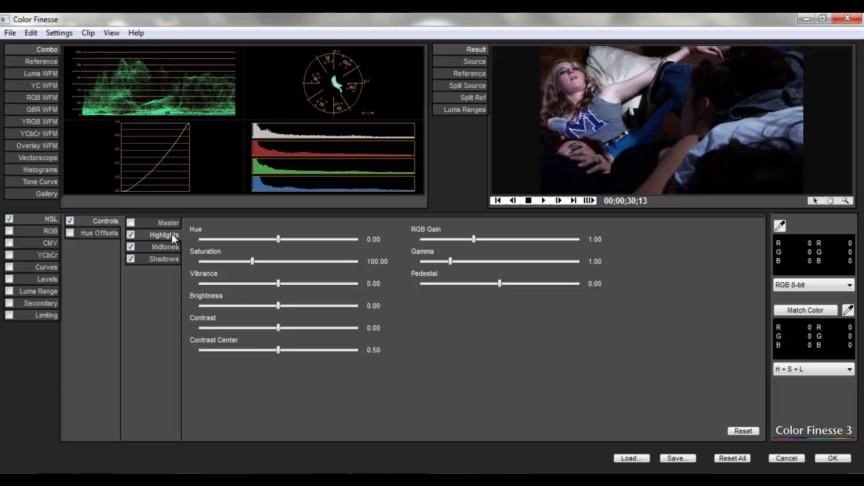
{"action": "left_click_drag", "start_coordinate": [250, 260], "coordinate": [268, 264]}
{"action": "left_click_drag", "start_coordinate": [279, 305], "coordinate": [243, 336]}
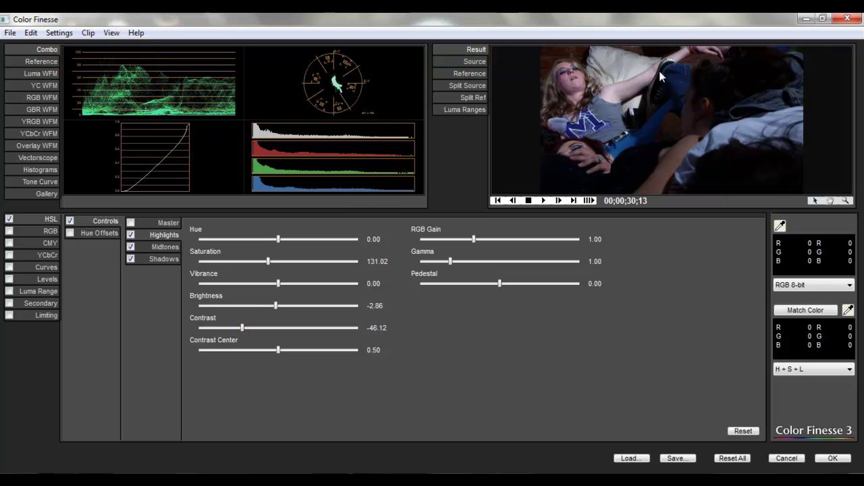
{"action": "left_click_drag", "start_coordinate": [245, 327], "coordinate": [296, 318]}
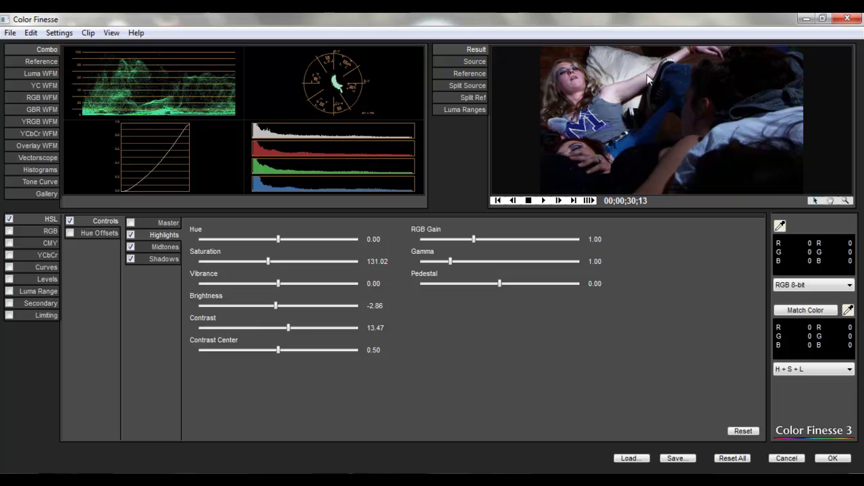
{"action": "left_click", "coordinate": [274, 328]}
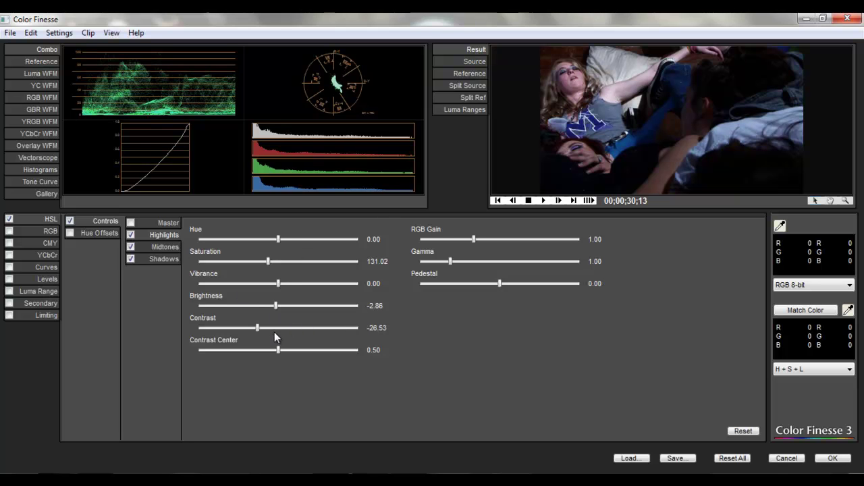
{"action": "mouse_move", "coordinate": [260, 331]}
{"action": "left_mouse_down"}
{"action": "mouse_move", "coordinate": [243, 337]}
{"action": "mouse_move", "coordinate": [248, 329]}
{"action": "left_mouse_up"}
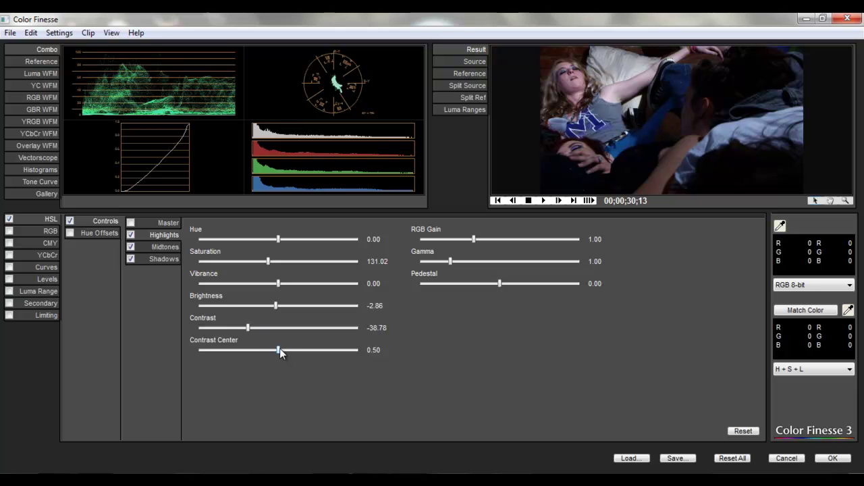
{"action": "mouse_move", "coordinate": [278, 349]}
{"action": "left_mouse_down"}
{"action": "mouse_move", "coordinate": [308, 350]}
{"action": "mouse_move", "coordinate": [270, 349]}
{"action": "left_mouse_up"}
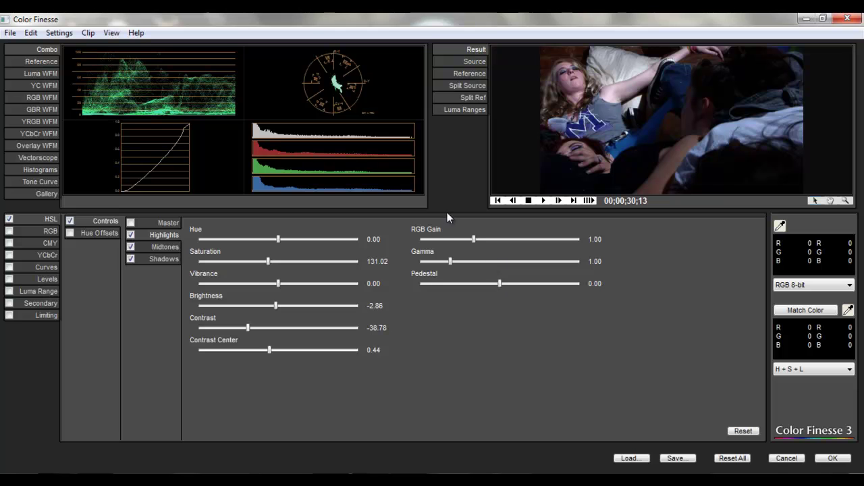
{"action": "left_click_drag", "start_coordinate": [472, 242], "coordinate": [474, 240]}
Enable the Curves correction, examine the RGB curves, and open the HSL curves.
{"action": "left_click", "coordinate": [41, 268]}
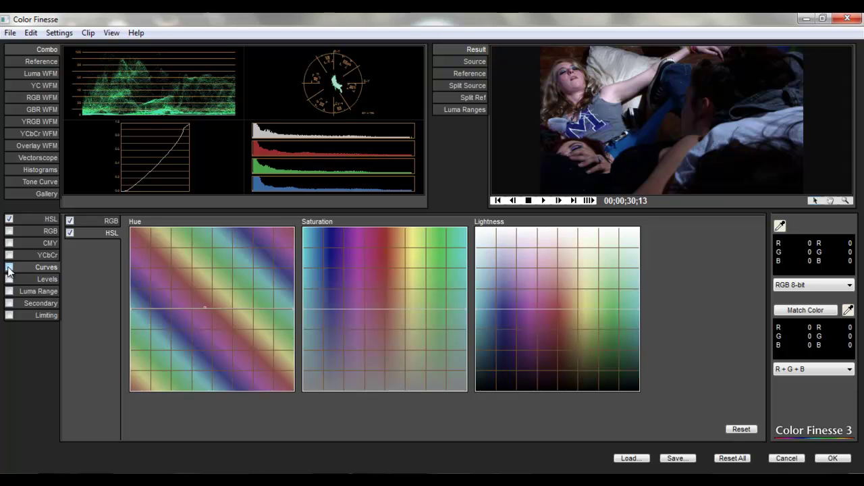
{"action": "left_click", "coordinate": [8, 267]}
{"action": "left_click", "coordinate": [110, 225]}
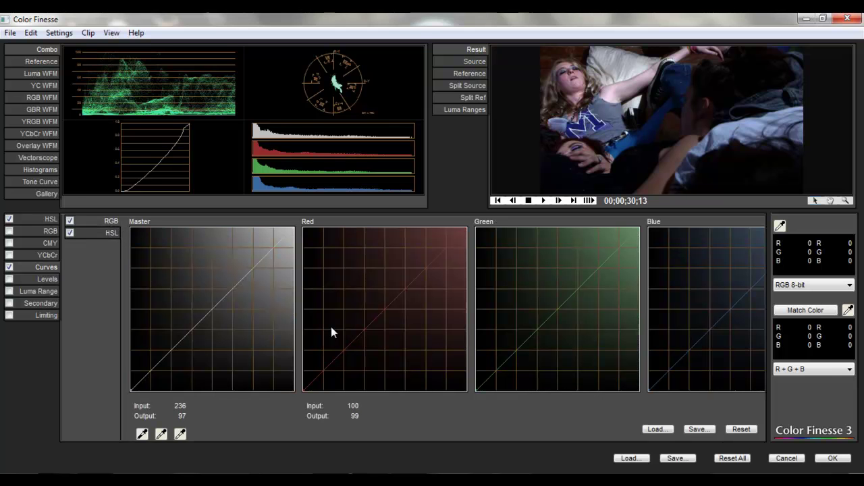
{"action": "left_click_drag", "start_coordinate": [734, 315], "coordinate": [635, 312]}
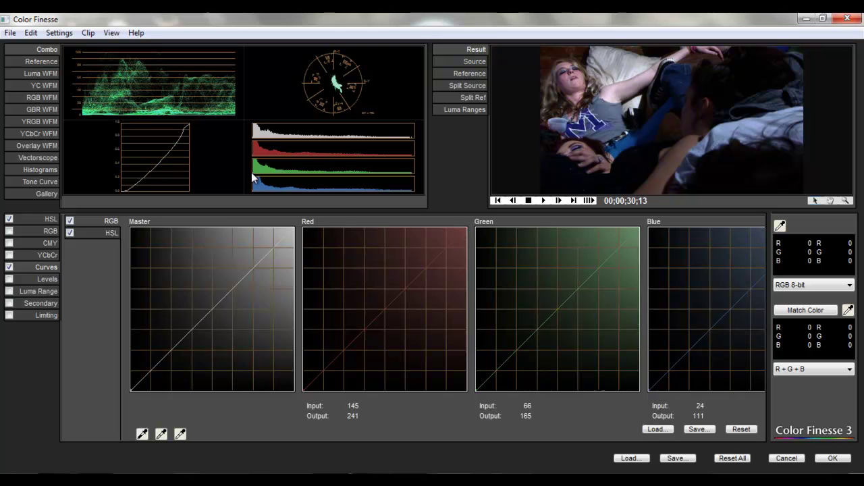
{"action": "left_click", "coordinate": [88, 233]}
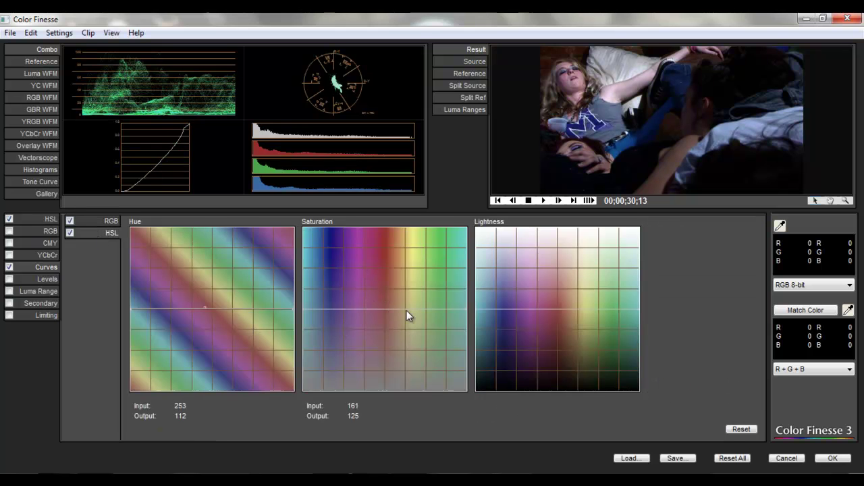
Shape the HSL Saturation curve by boosting the yellow range to an output of about 214 and lowering the blue range slightly.
{"action": "left_click_drag", "start_coordinate": [405, 310], "coordinate": [409, 275]}
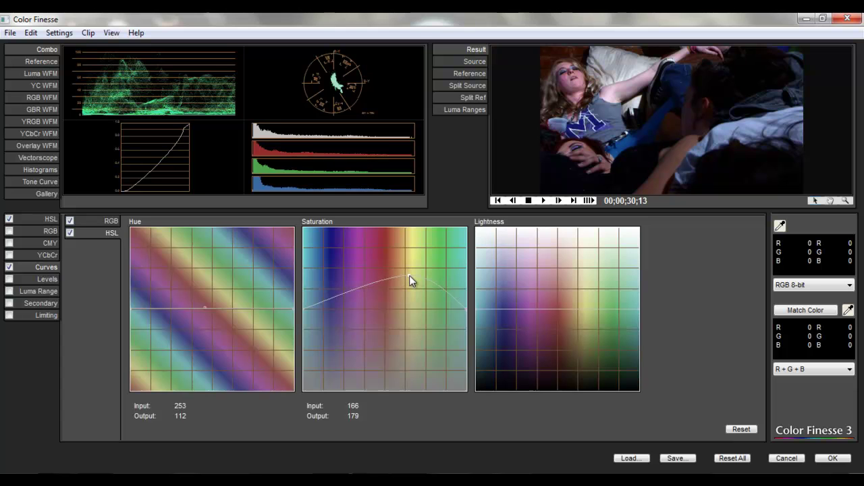
{"action": "left_click_drag", "start_coordinate": [334, 297], "coordinate": [344, 320]}
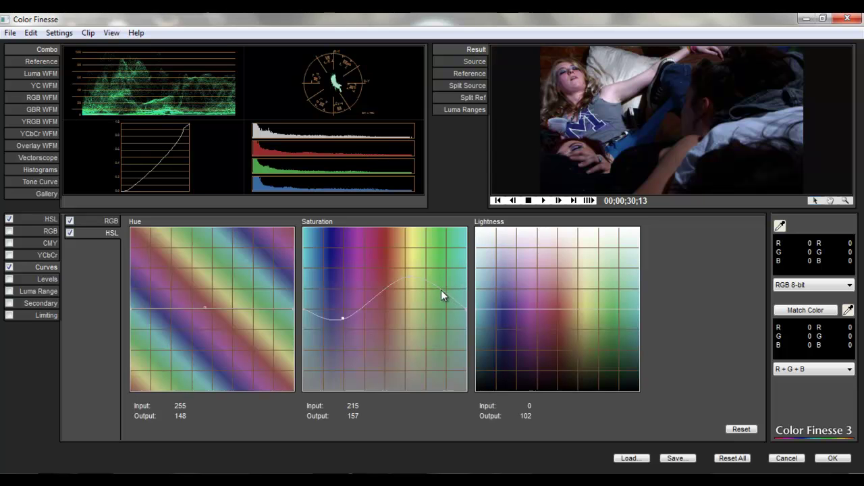
{"action": "left_click_drag", "start_coordinate": [422, 276], "coordinate": [424, 253]}
{"action": "left_click", "coordinate": [406, 254]}
Lower the Lightness curve at input 172 to output 114 and bend the Hue curve slightly, with a point at input 30, output 131.
{"action": "mouse_move", "coordinate": [588, 307]}
{"action": "left_mouse_down"}
{"action": "mouse_move", "coordinate": [589, 283]}
{"action": "mouse_move", "coordinate": [586, 317]}
{"action": "left_mouse_up"}
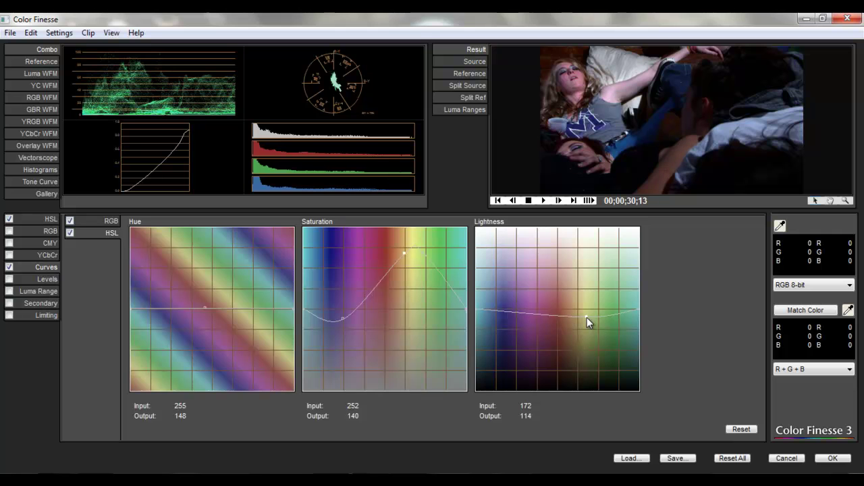
{"action": "left_click_drag", "start_coordinate": [206, 307], "coordinate": [211, 303]}
{"action": "left_click", "coordinate": [150, 306]}
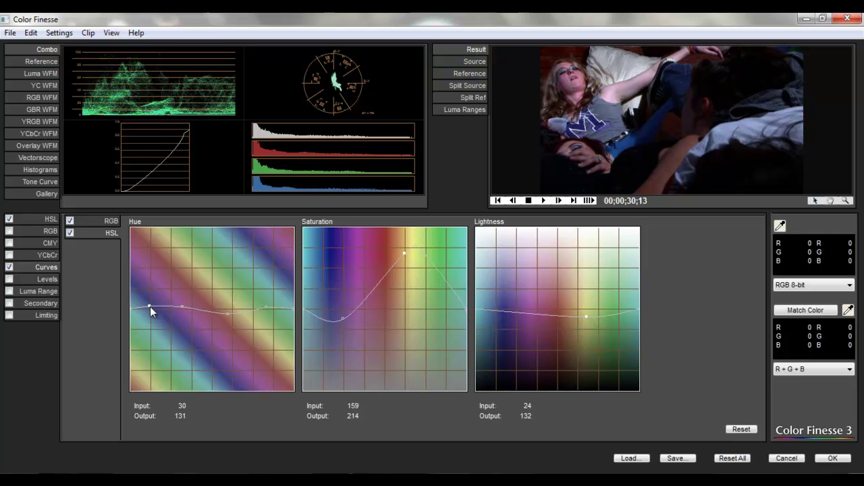
Pull the blue curve down slightly in the RGB curves and return to the HSL curves.
{"action": "left_click", "coordinate": [107, 221]}
{"action": "left_click_drag", "start_coordinate": [731, 306], "coordinate": [740, 318]}
{"action": "left_click", "coordinate": [115, 234]}
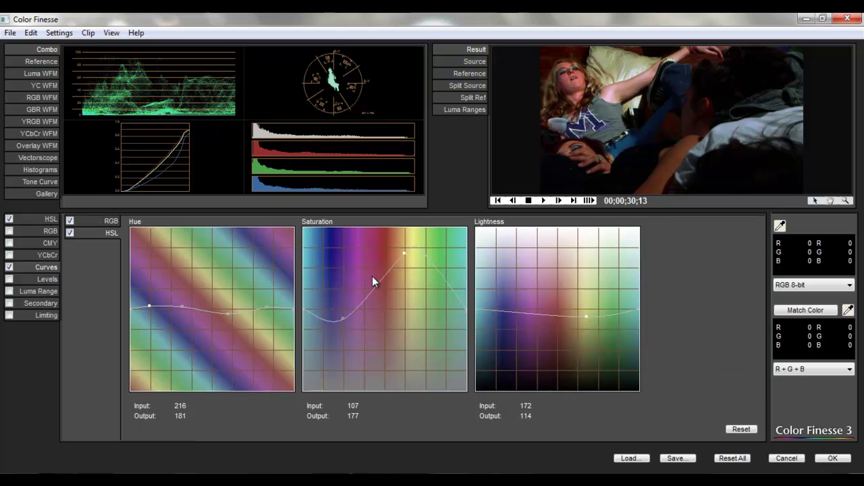
Add a red-range point to the Saturation curve, lower its yellow peak slightly, and set the color value format to RGB 16-bit.
{"action": "left_click_drag", "start_coordinate": [403, 254], "coordinate": [388, 283]}
{"action": "left_click_drag", "start_coordinate": [404, 259], "coordinate": [405, 264]}
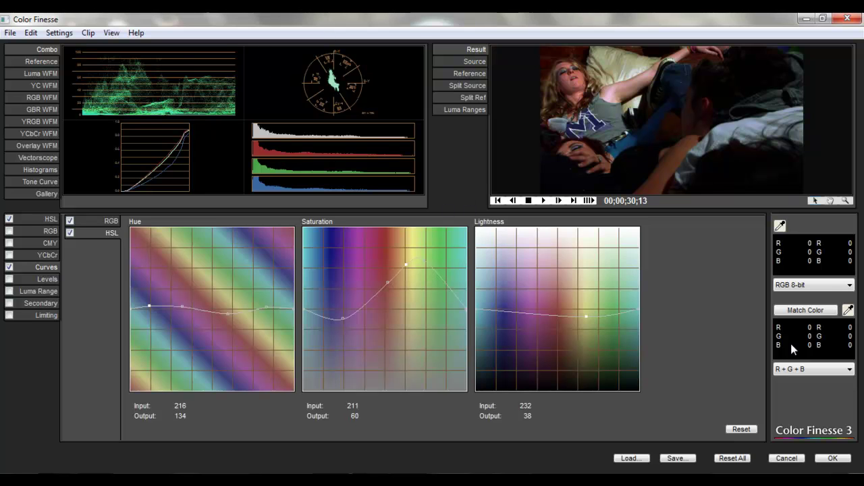
{"action": "left_click", "coordinate": [817, 285]}
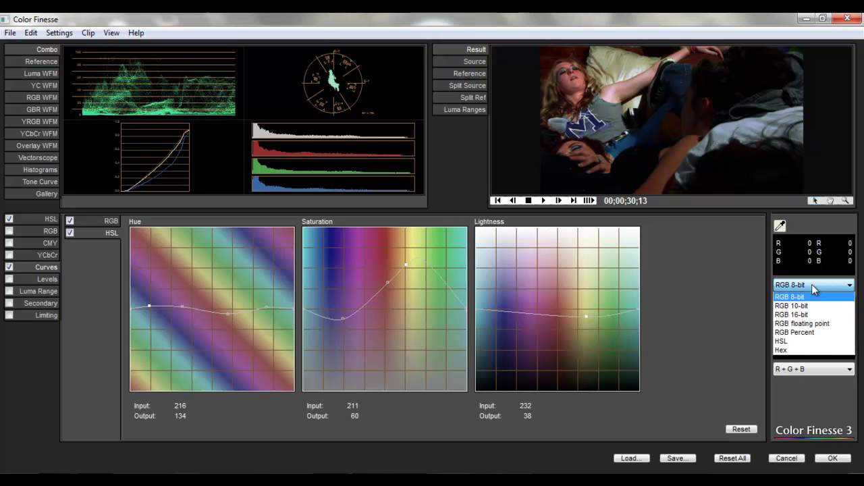
{"action": "left_click", "coordinate": [810, 315]}
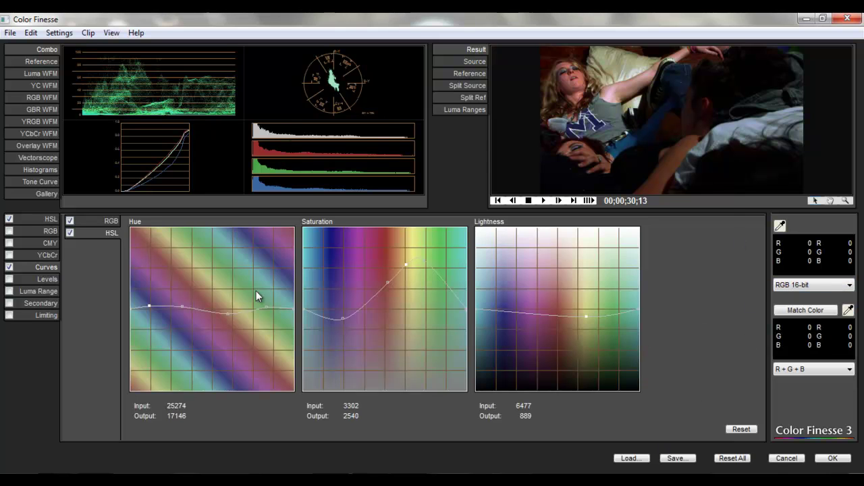
{"action": "left_click", "coordinate": [49, 220]}
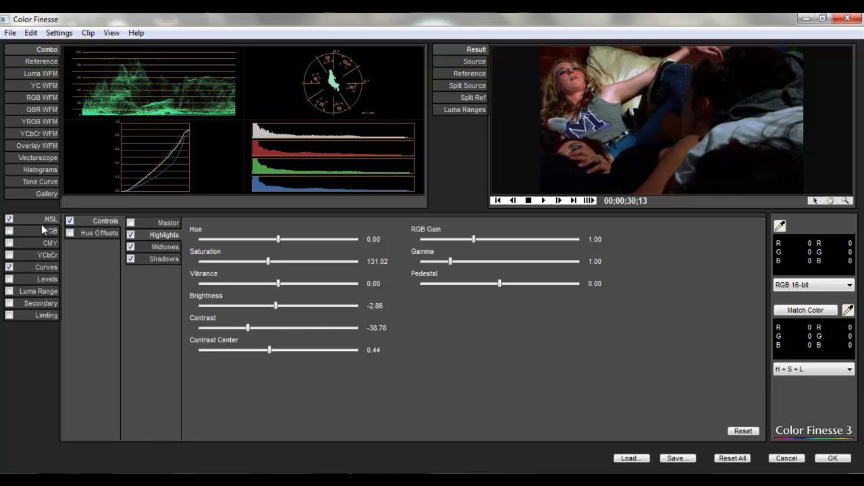
{"action": "left_click", "coordinate": [59, 32]}
{"action": "mouse_move", "coordinate": [88, 32]}
{"action": "left_click", "coordinate": [248, 13]}
Browse the Gallery's system settings presets and examine the Eastman Kodak presets under 35mm Filmstocks.
{"action": "left_click", "coordinate": [45, 195]}
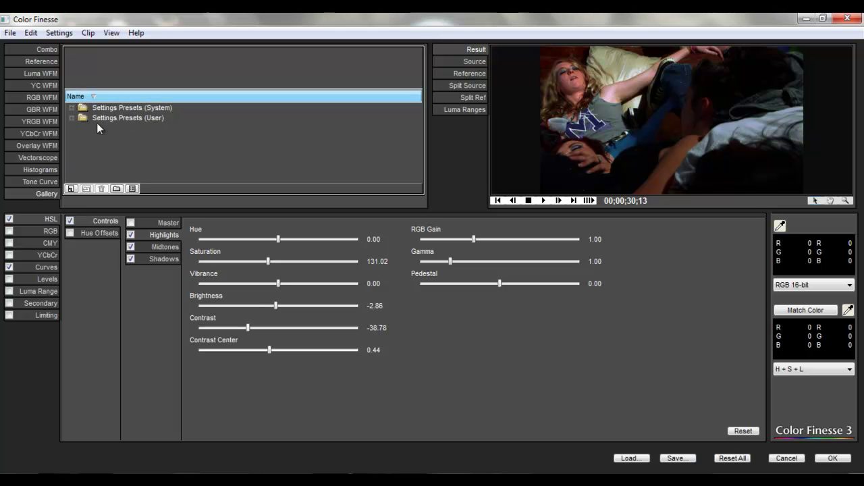
{"action": "left_click", "coordinate": [72, 108]}
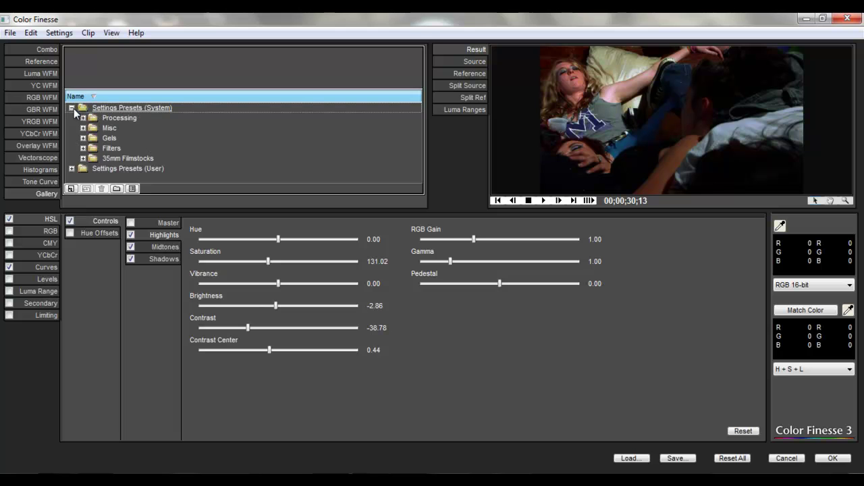
{"action": "left_click", "coordinate": [83, 158]}
{"action": "scroll", "coordinate": [181, 179], "scroll_direction": "down", "scroll_amount": 1}
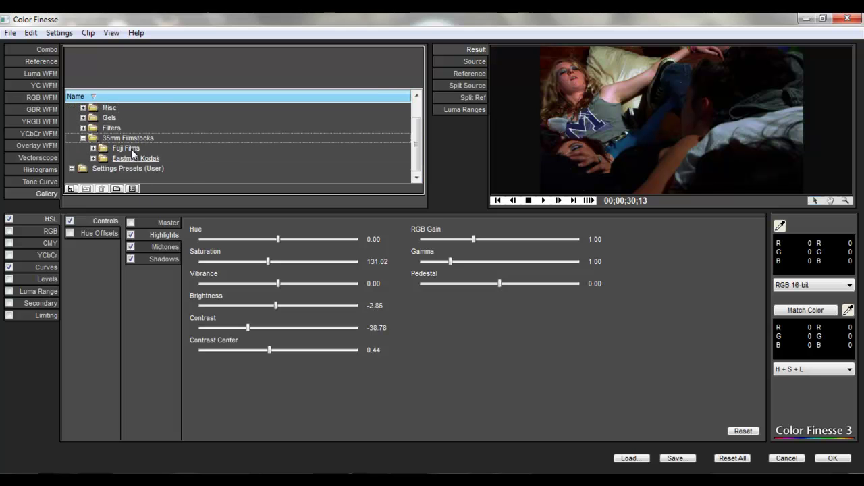
{"action": "left_click", "coordinate": [93, 158]}
{"action": "scroll", "coordinate": [236, 148], "scroll_direction": "down", "scroll_amount": 8}
{"action": "scroll", "coordinate": [227, 155], "scroll_direction": "up", "scroll_amount": 5}
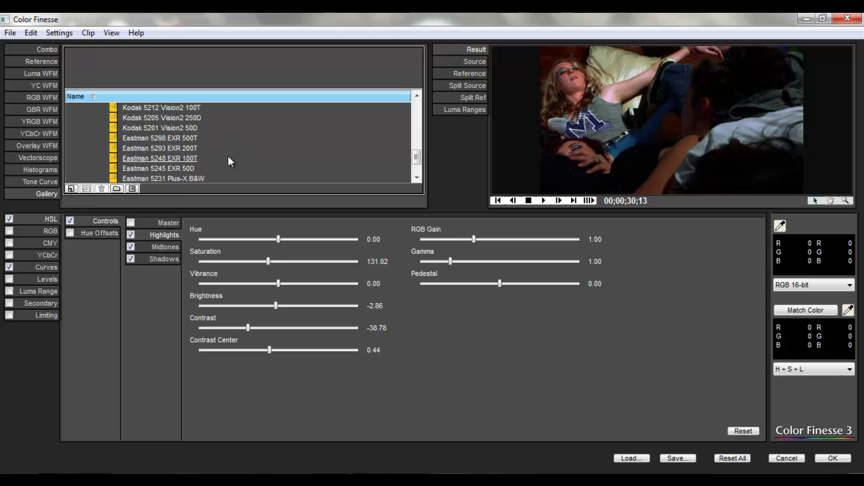
{"action": "scroll", "coordinate": [229, 148], "scroll_direction": "up", "scroll_amount": 2}
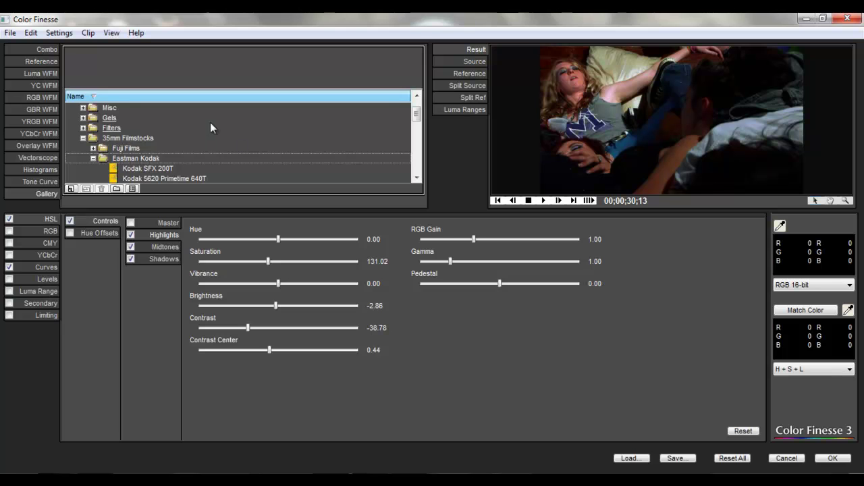
{"action": "left_click_drag", "start_coordinate": [418, 116], "coordinate": [246, 143]}
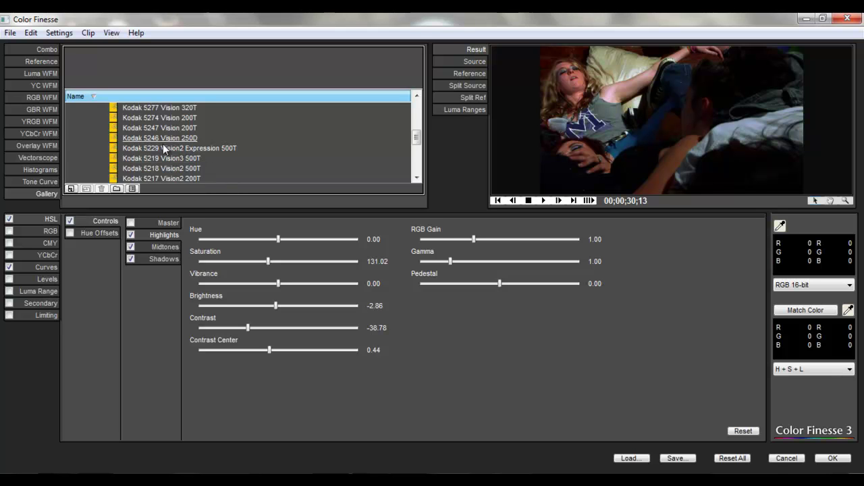
{"action": "left_click_drag", "start_coordinate": [417, 138], "coordinate": [419, 122]}
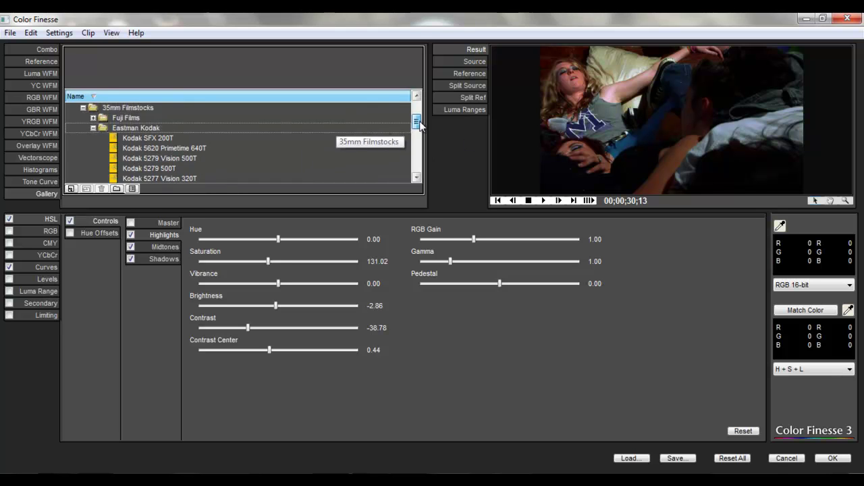
{"action": "left_click", "coordinate": [93, 138]}
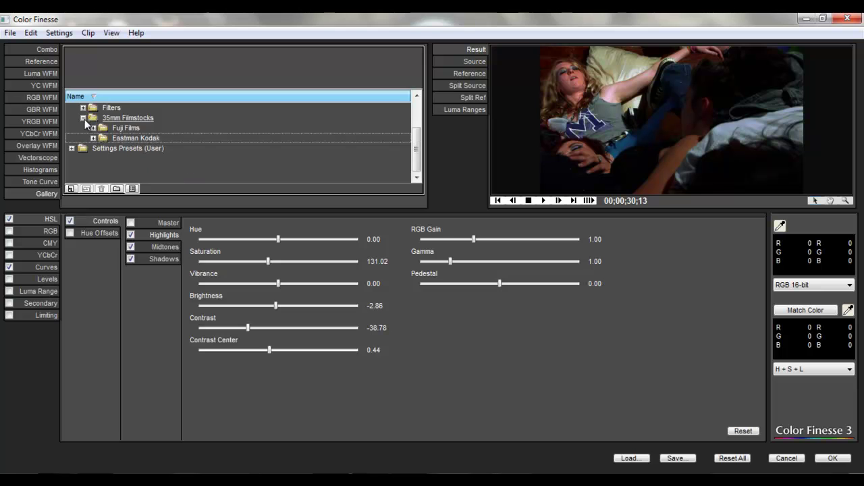
Examine the Filters and Processing preset folders in the Gallery and collapse them again.
{"action": "left_click", "coordinate": [83, 118]}
{"action": "left_click", "coordinate": [82, 108]}
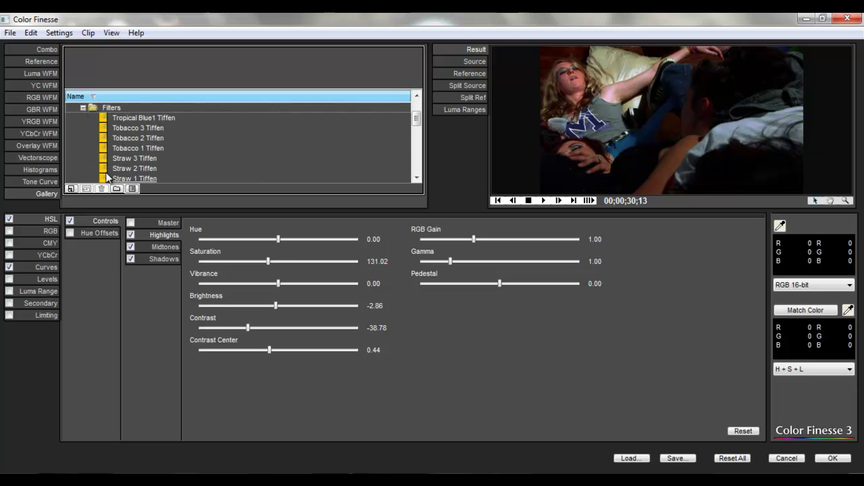
{"action": "left_click", "coordinate": [82, 108]}
{"action": "scroll", "coordinate": [128, 139], "scroll_direction": "up", "scroll_amount": 2}
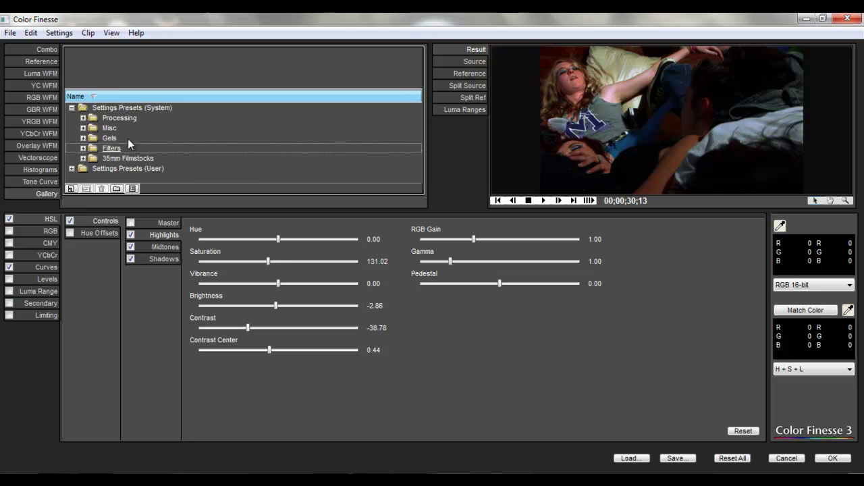
{"action": "left_click", "coordinate": [82, 118]}
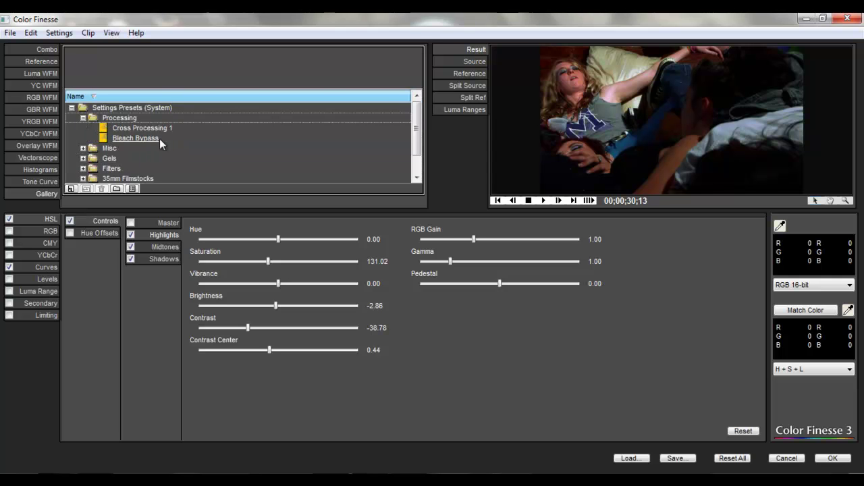
{"action": "left_click", "coordinate": [83, 118]}
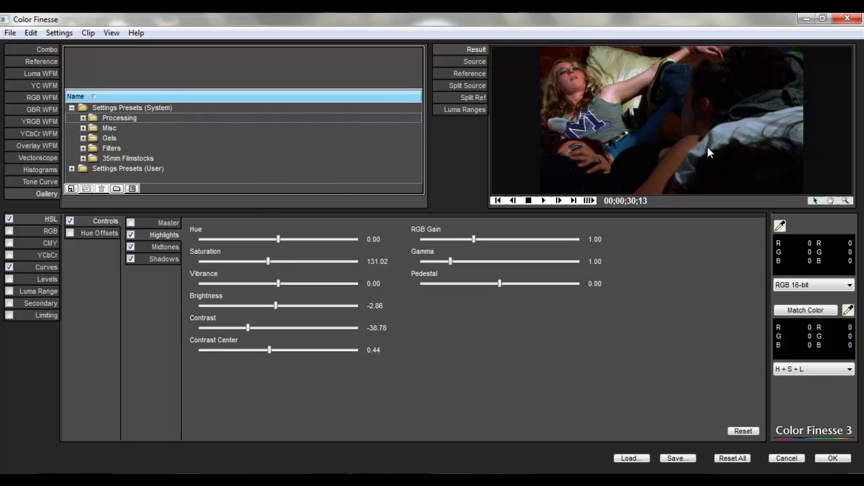
Accept the Color Finesse corrections, return to the After Effects composition, and set its preview resolution to Full.
{"action": "left_click", "coordinate": [834, 458]}
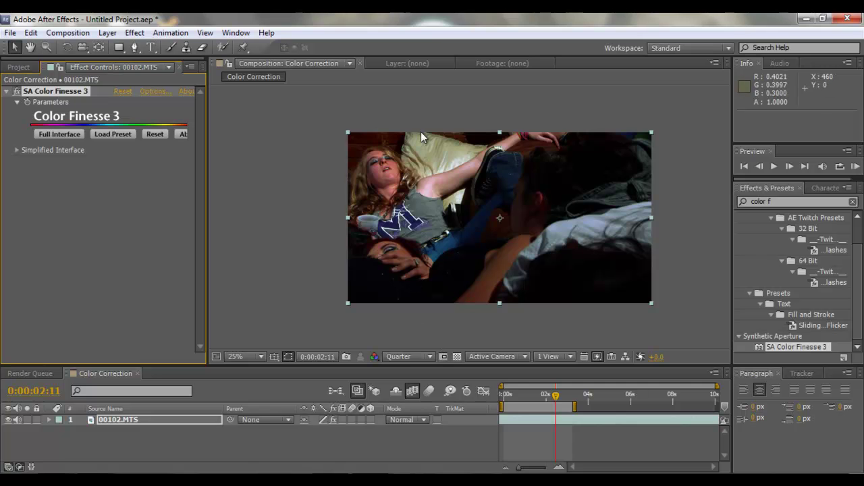
{"action": "scroll", "coordinate": [464, 174], "scroll_direction": "up", "scroll_amount": 2}
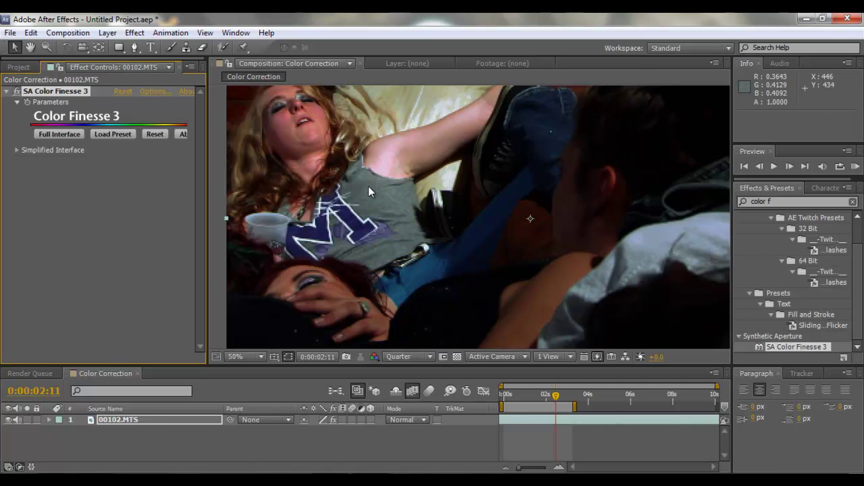
{"action": "scroll", "coordinate": [368, 185], "scroll_direction": "down", "scroll_amount": 2}
{"action": "left_click", "coordinate": [407, 356]}
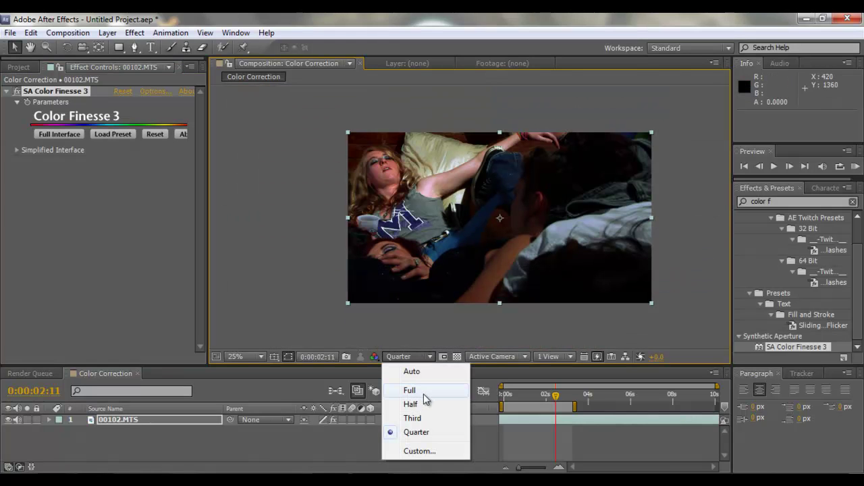
{"action": "left_click", "coordinate": [416, 391]}
Inspect the corrected footage up close in the composition, checking skin tones, clothing and dark areas, and end on the whole frame.
{"action": "scroll", "coordinate": [453, 183], "scroll_direction": "up", "scroll_amount": 2}
{"action": "scroll", "coordinate": [452, 183], "scroll_direction": "up", "scroll_amount": 4}
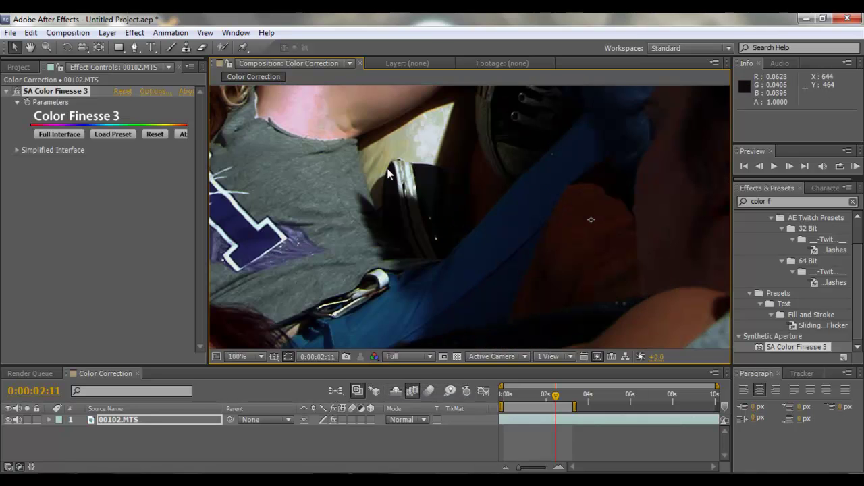
{"action": "scroll", "coordinate": [442, 264], "scroll_direction": "down", "scroll_amount": 4}
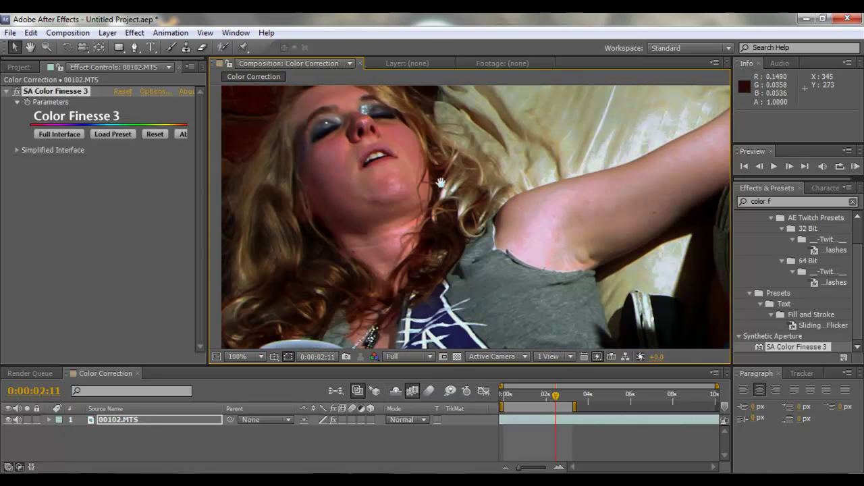
{"action": "scroll", "coordinate": [441, 228], "scroll_direction": "up", "scroll_amount": 3}
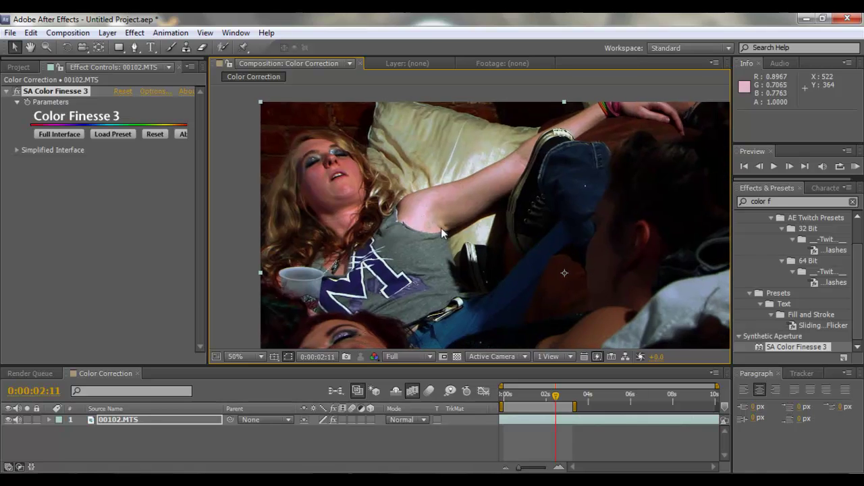
{"action": "scroll", "coordinate": [441, 228], "scroll_direction": "down", "scroll_amount": 5}
{"action": "scroll", "coordinate": [441, 227], "scroll_direction": "up", "scroll_amount": 3}
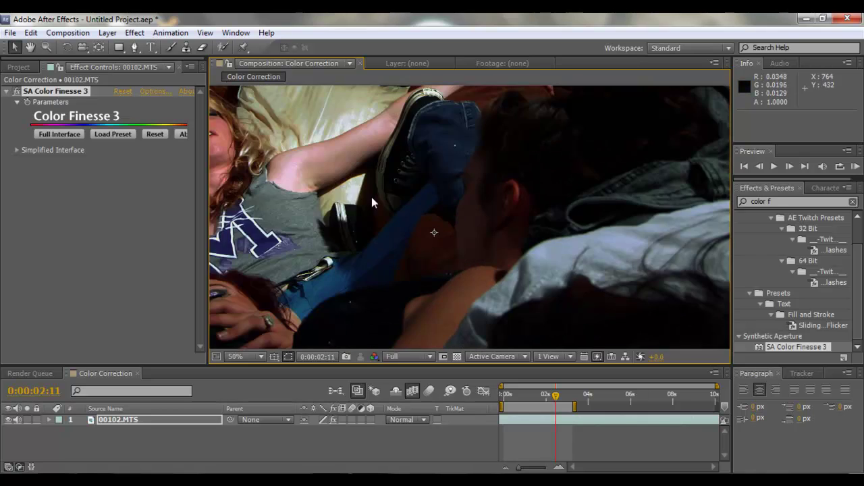
{"action": "scroll", "coordinate": [532, 228], "scroll_direction": "down", "scroll_amount": 2}
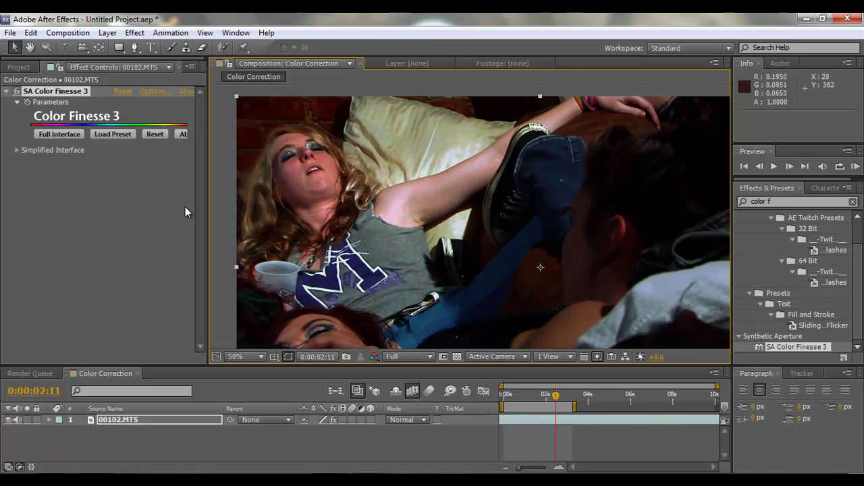
{"action": "scroll", "coordinate": [337, 147], "scroll_direction": "up", "scroll_amount": 1}
{"action": "left_click_drag", "start_coordinate": [336, 166], "coordinate": [526, 279]}
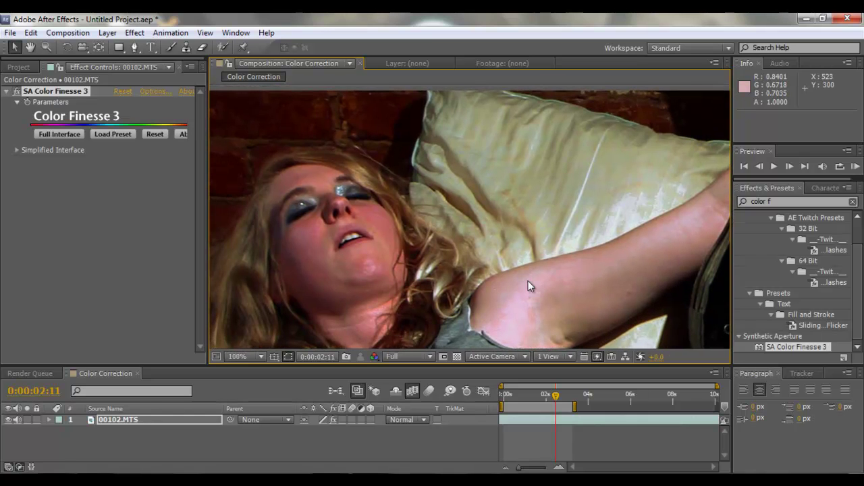
{"action": "left_click_drag", "start_coordinate": [603, 247], "coordinate": [492, 278]}
{"action": "left_click_drag", "start_coordinate": [412, 269], "coordinate": [432, 182]}
{"action": "scroll", "coordinate": [467, 221], "scroll_direction": "down", "scroll_amount": 1}
{"action": "scroll", "coordinate": [468, 222], "scroll_direction": "up", "scroll_amount": 1}
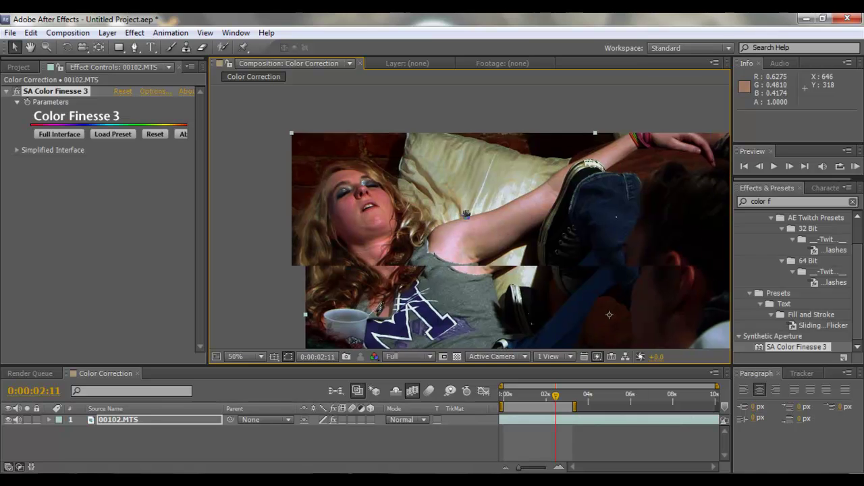
{"action": "left_click_drag", "start_coordinate": [594, 188], "coordinate": [363, 178]}
{"action": "left_click_drag", "start_coordinate": [443, 172], "coordinate": [263, 201]}
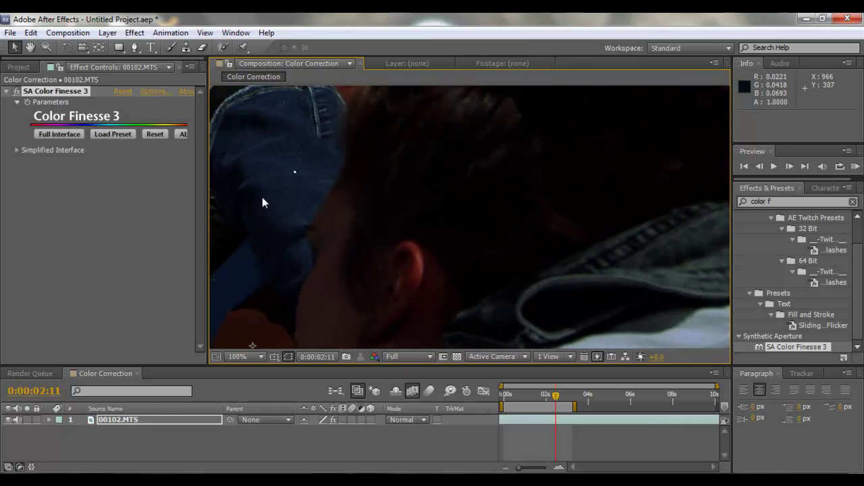
{"action": "scroll", "coordinate": [367, 193], "scroll_direction": "down", "scroll_amount": 2}
{"action": "scroll", "coordinate": [406, 209], "scroll_direction": "down", "scroll_amount": 1}
{"action": "scroll", "coordinate": [414, 215], "scroll_direction": "down", "scroll_amount": 1}
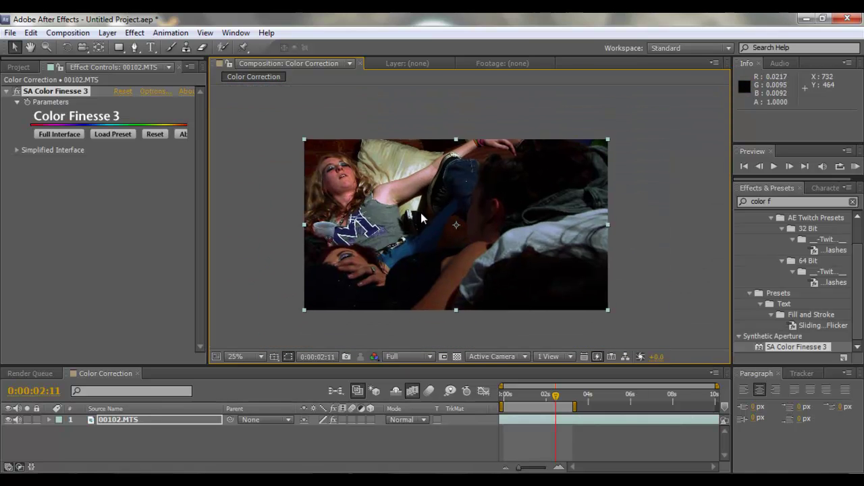